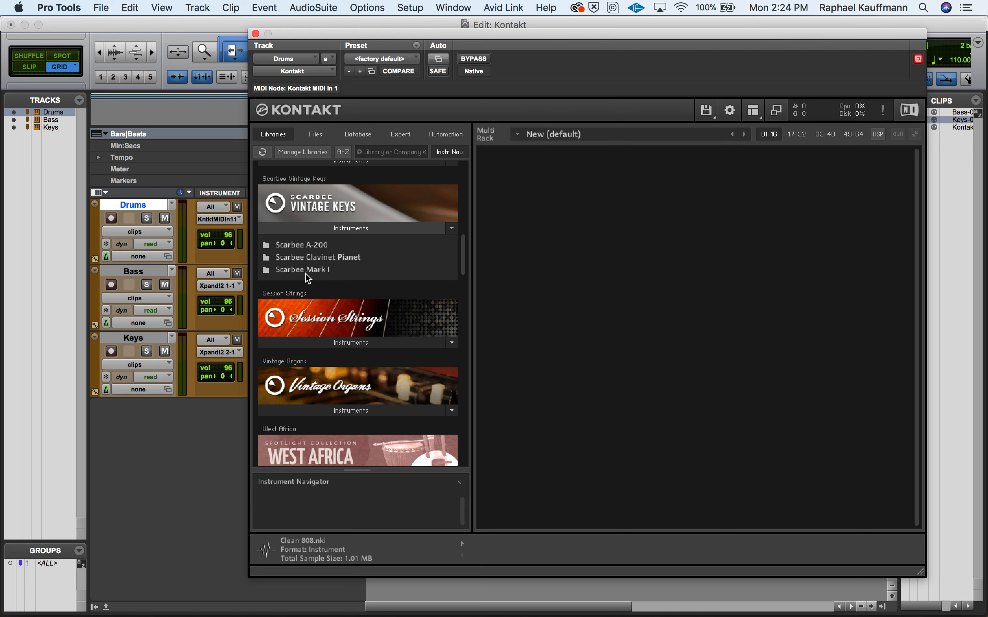
- Browse the Scarbee Vintage Keys folders and load Blue Ballad.nki from Scarbee Mark I into the rack
left_click(312, 248)
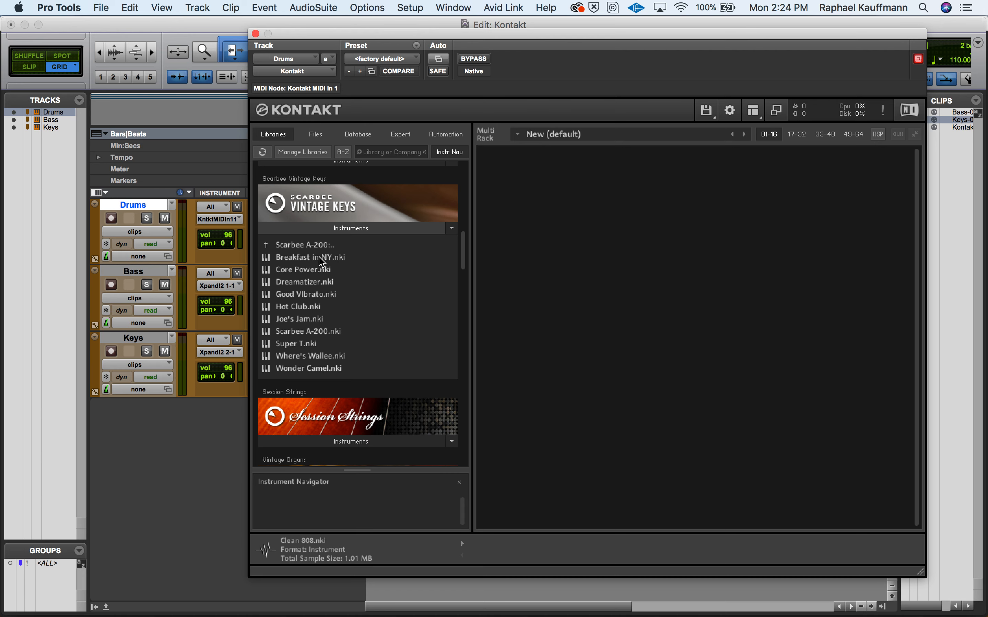
left_click(268, 246)
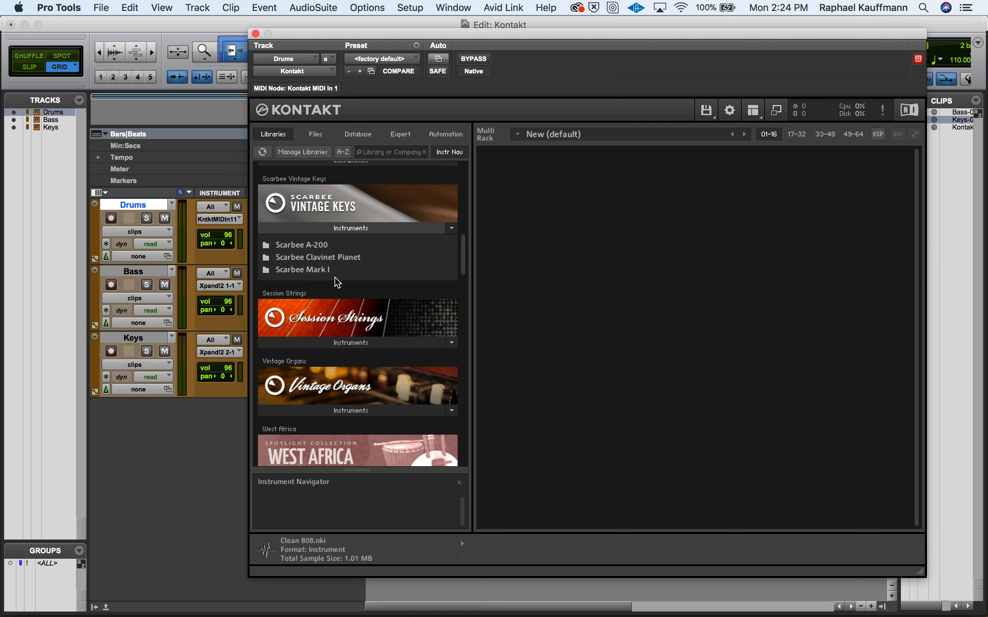
left_click(309, 270)
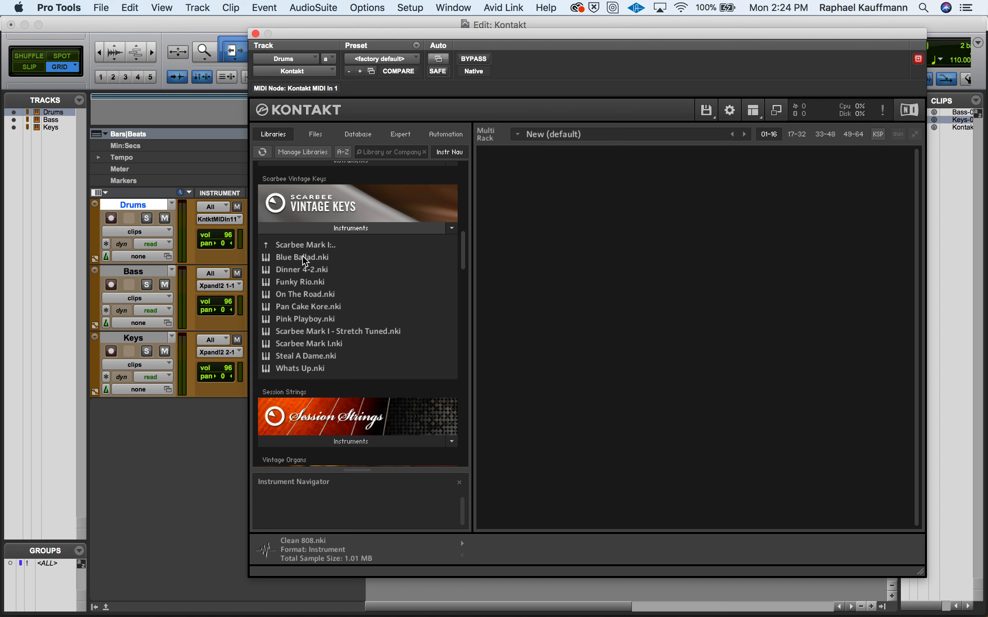
double_click(302, 257)
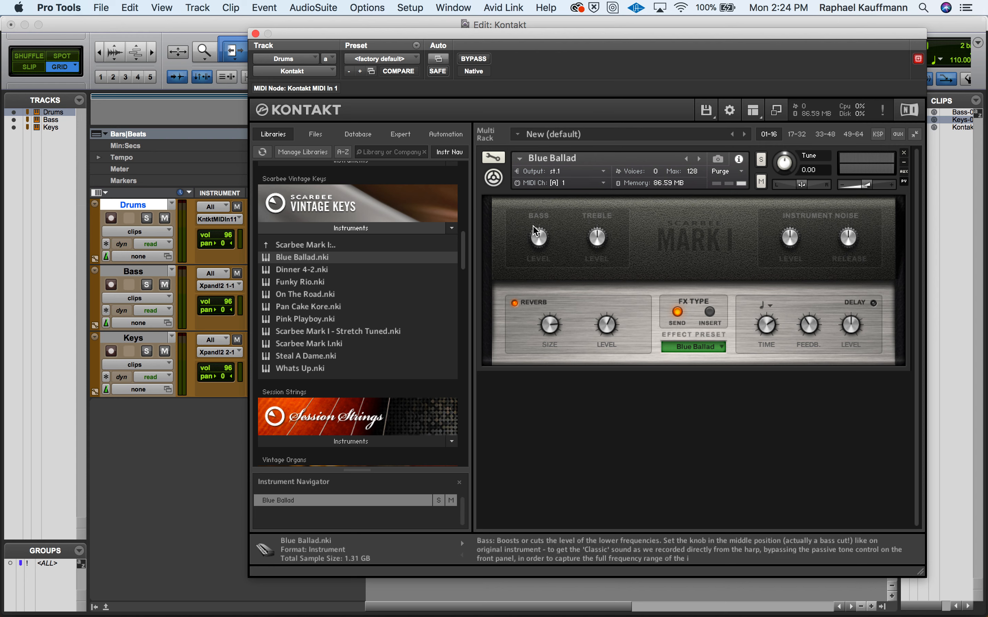
- Add Dinner 4-2.nki to the rack as a second instrument and remove it again
double_click(297, 270)
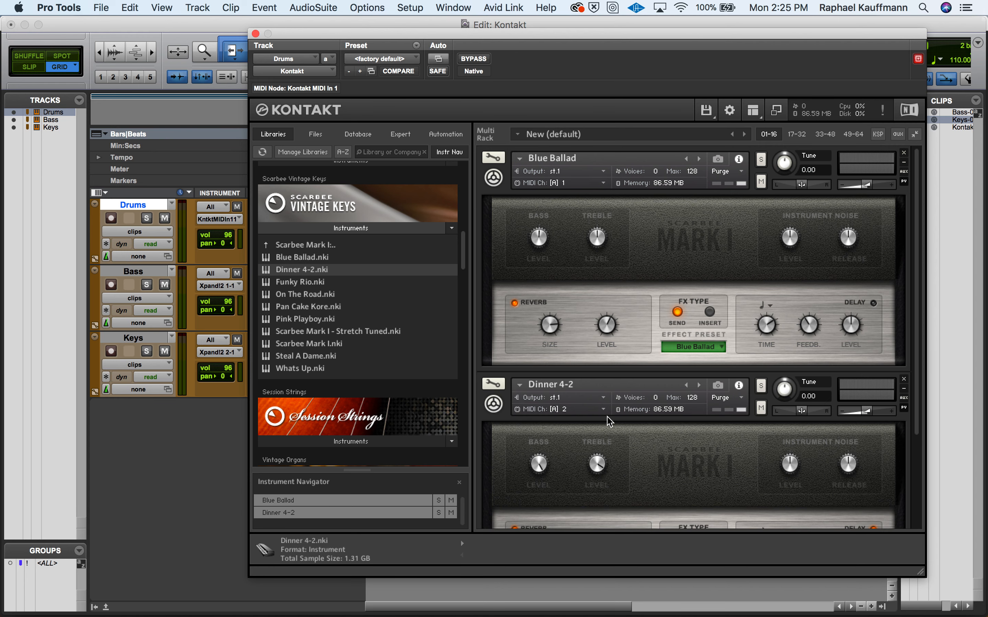
left_click(903, 380)
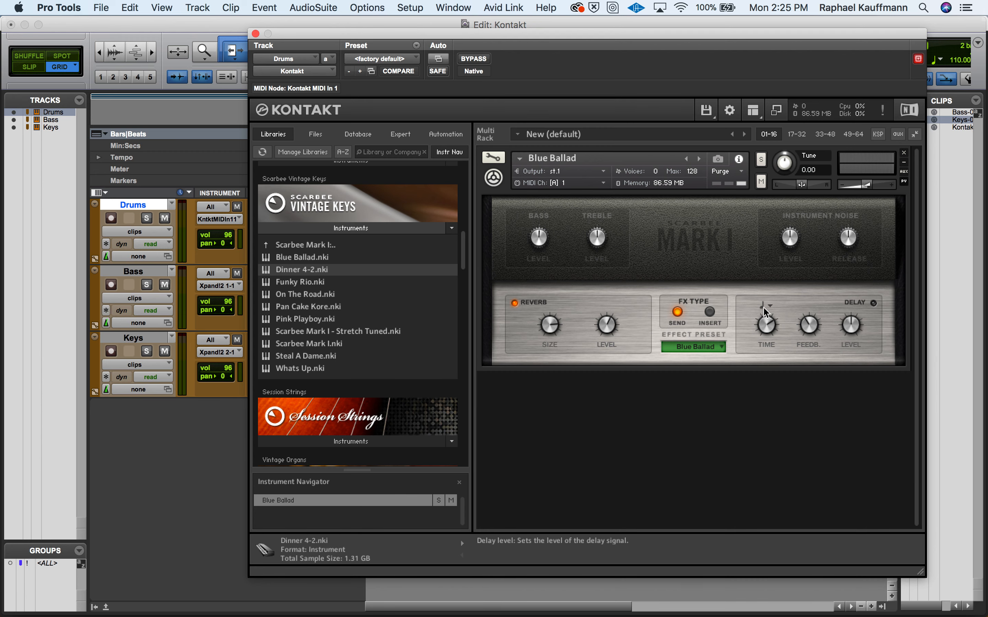
left_click_drag(291, 39, 233, 26)
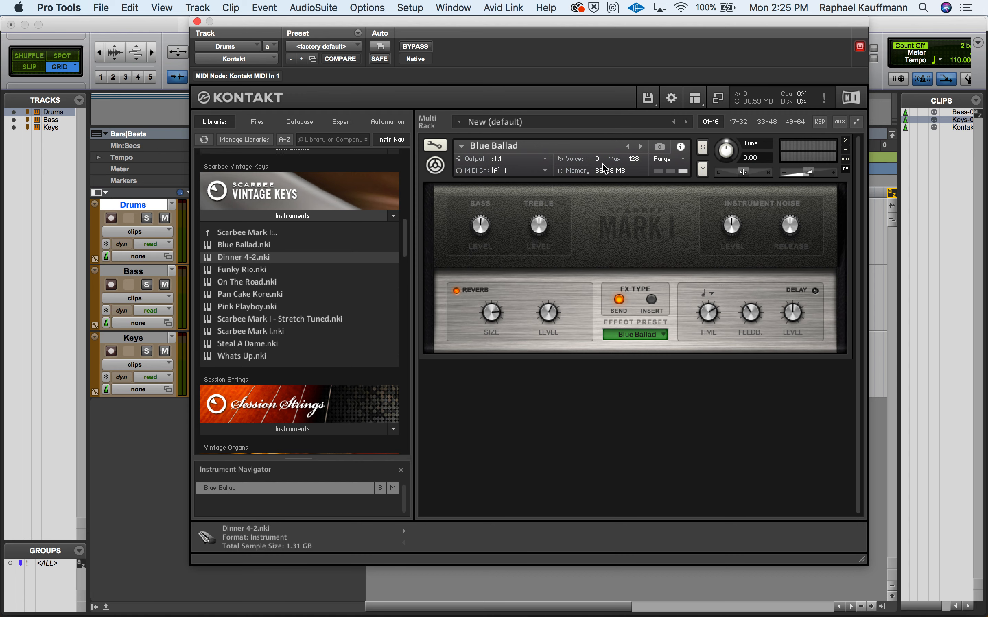
- Switch the Blue Ballad slot forward through the folder's instruments to Funky Rio and remove it from the rack
left_click(642, 146)
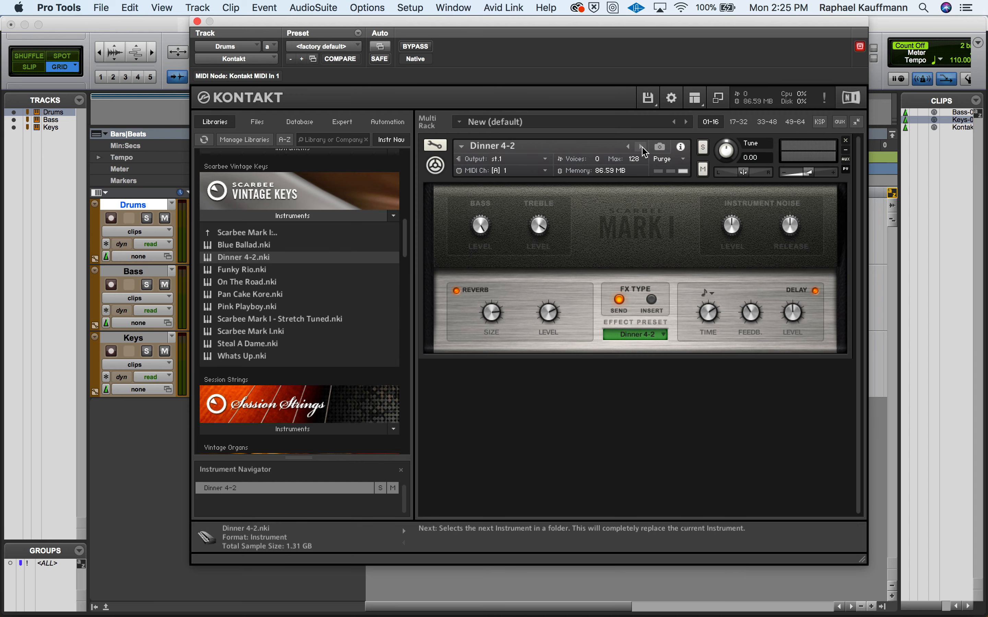
left_click(642, 147)
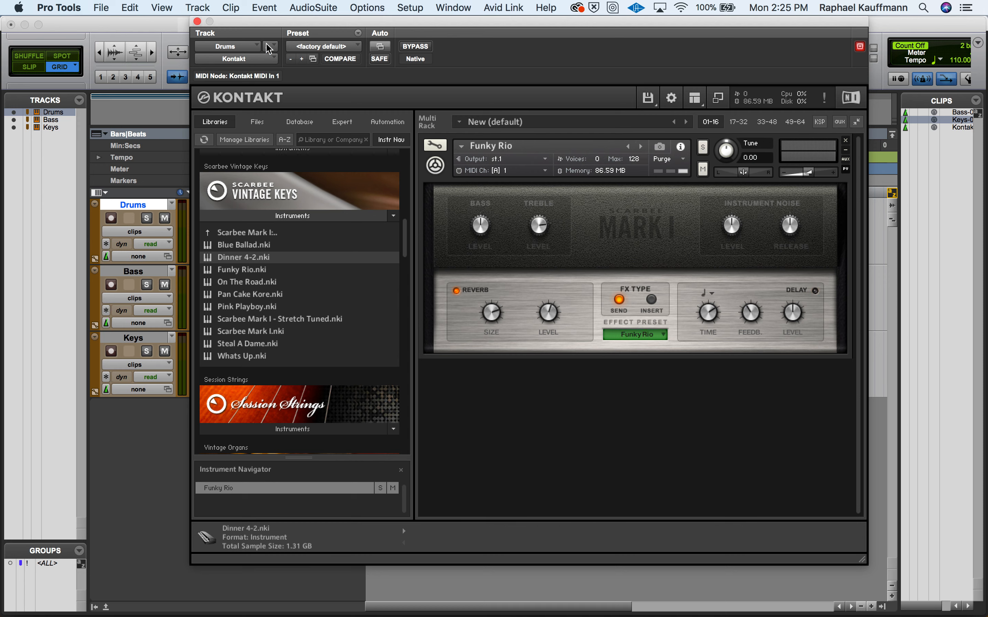
left_click(845, 141)
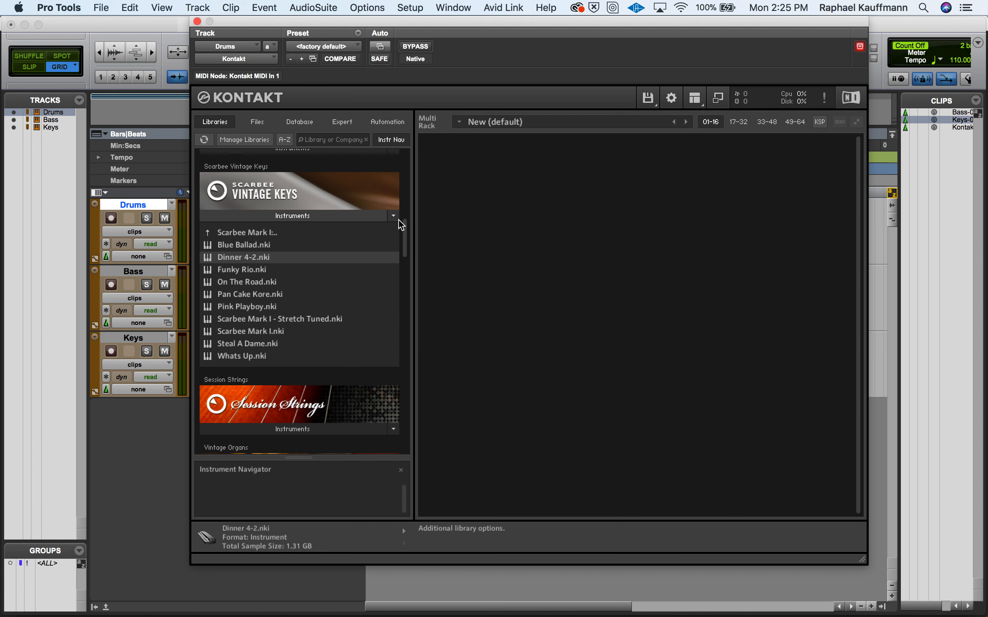
- Load Drum Lab.nki from the Drum Lab library, show its output and MIDI channel information, and close the plug-in window
left_click(294, 217)
scroll(294, 229, "up", 4)
scroll(294, 230, "up", 6)
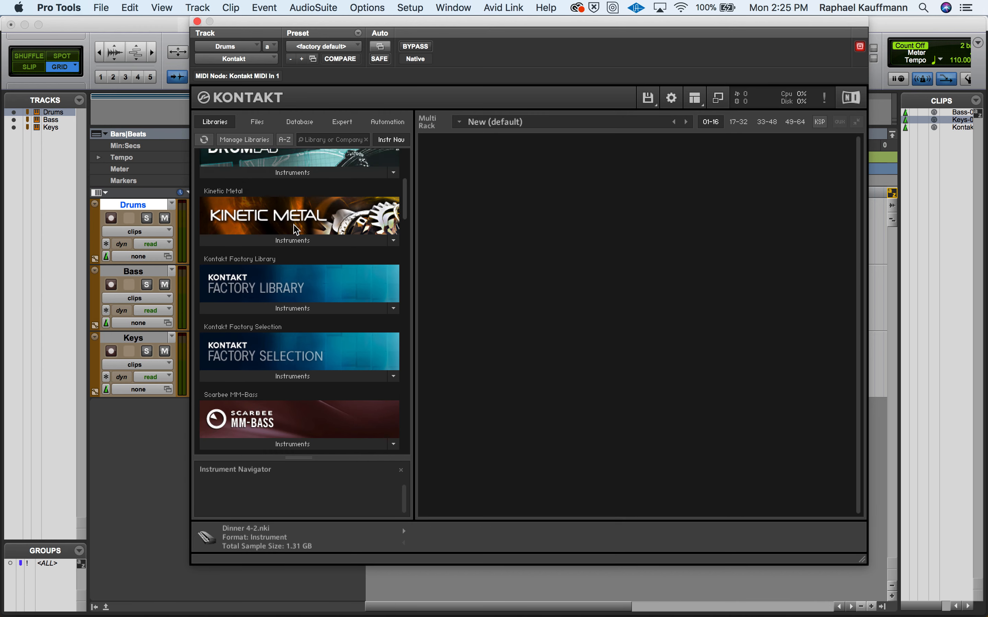
left_click(273, 345)
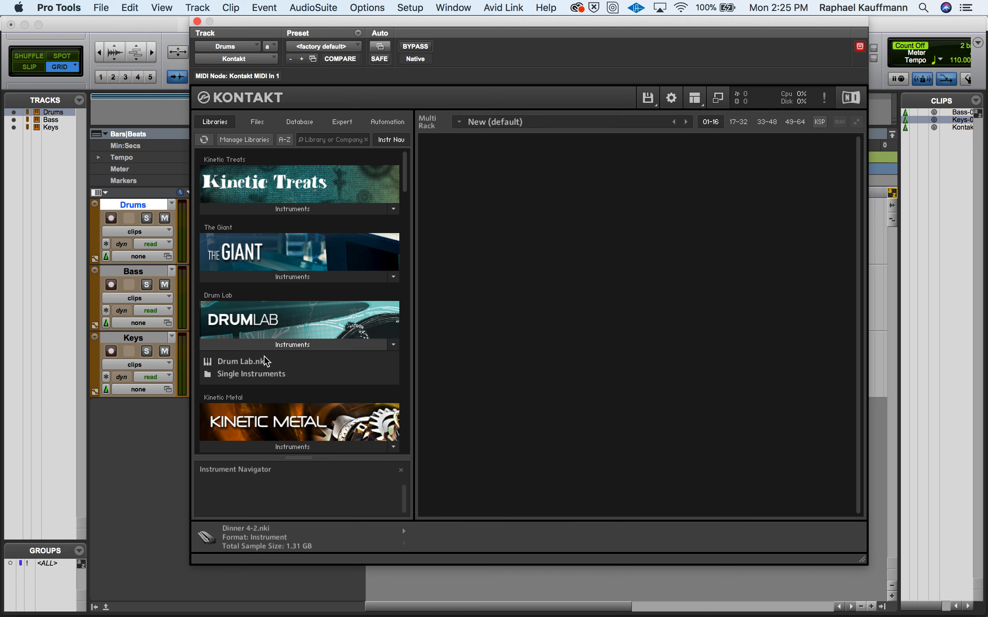
left_click(258, 366)
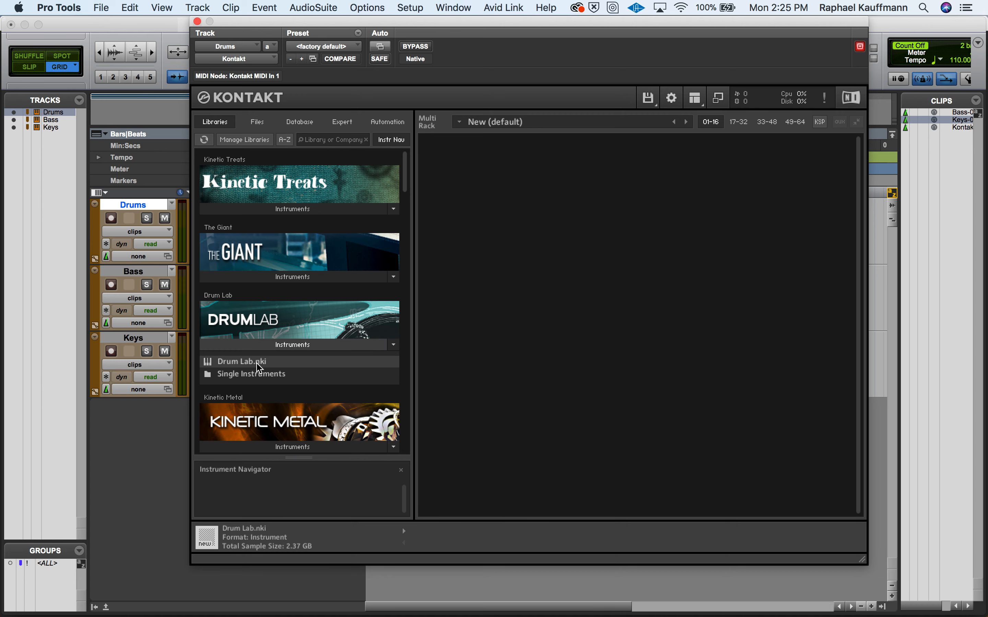
double_click(258, 366)
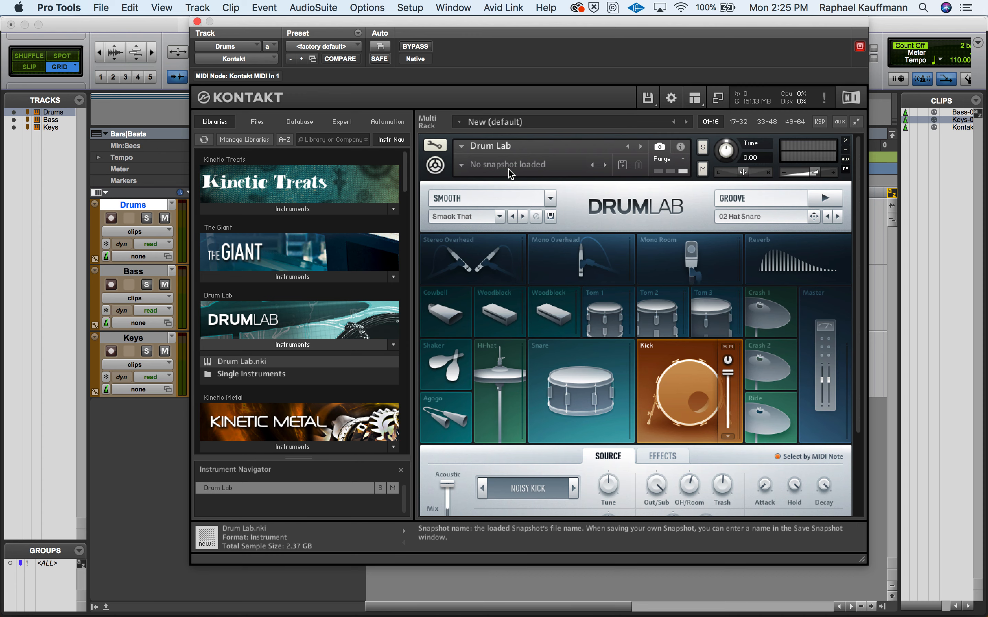
left_click(680, 148)
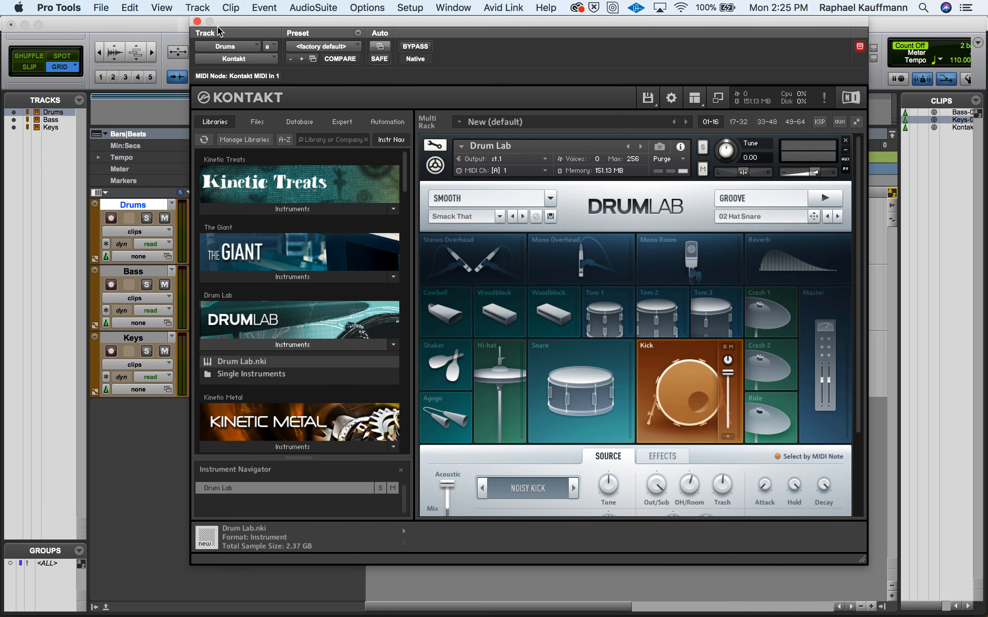
left_click(198, 22)
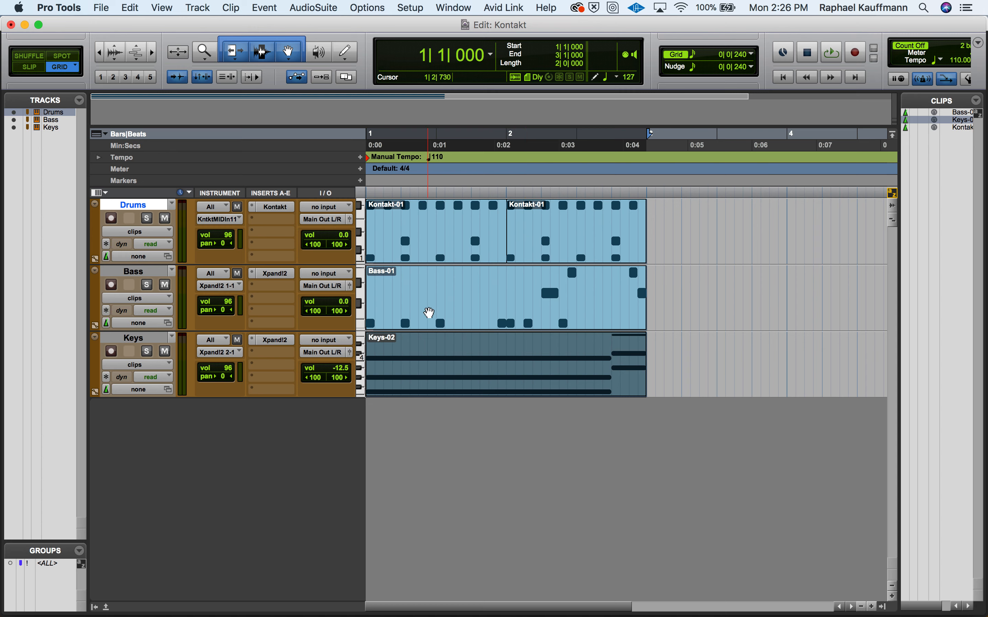
- Select the Bass-01 clip and listen to the two-bar loop
left_click(430, 312)
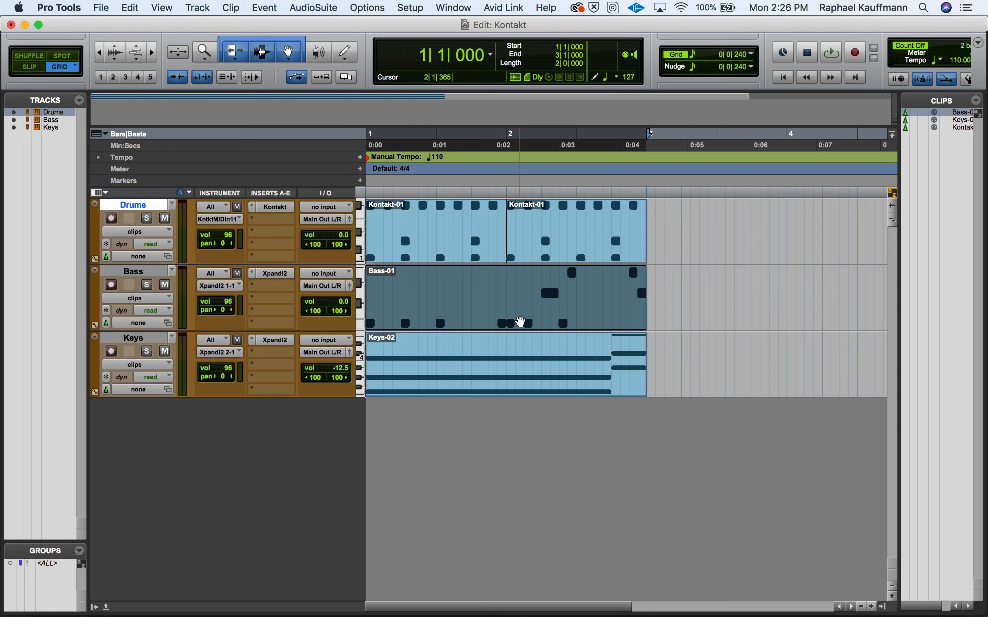
key("space")
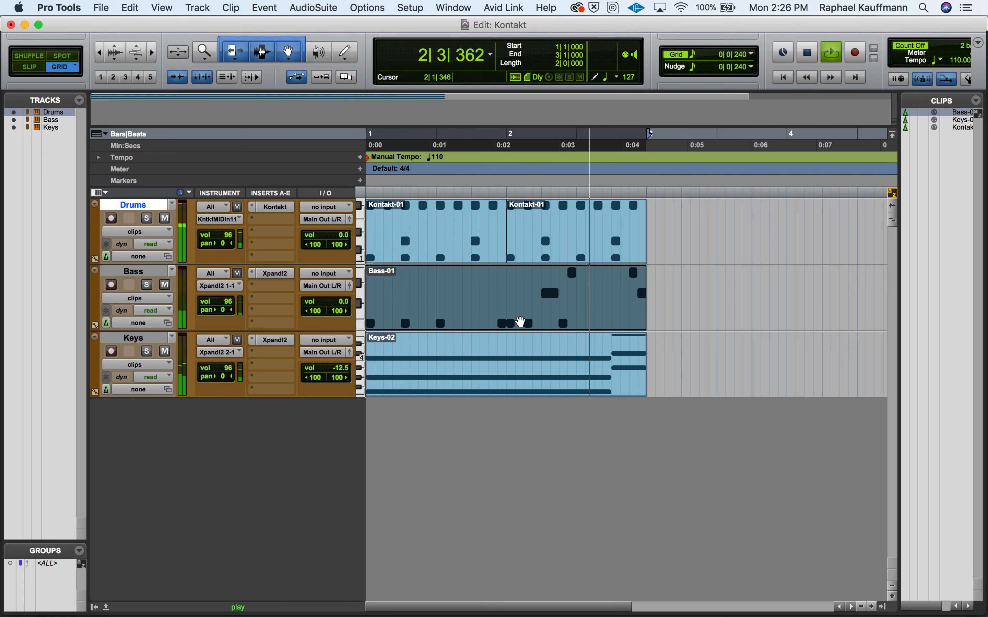
key("space")
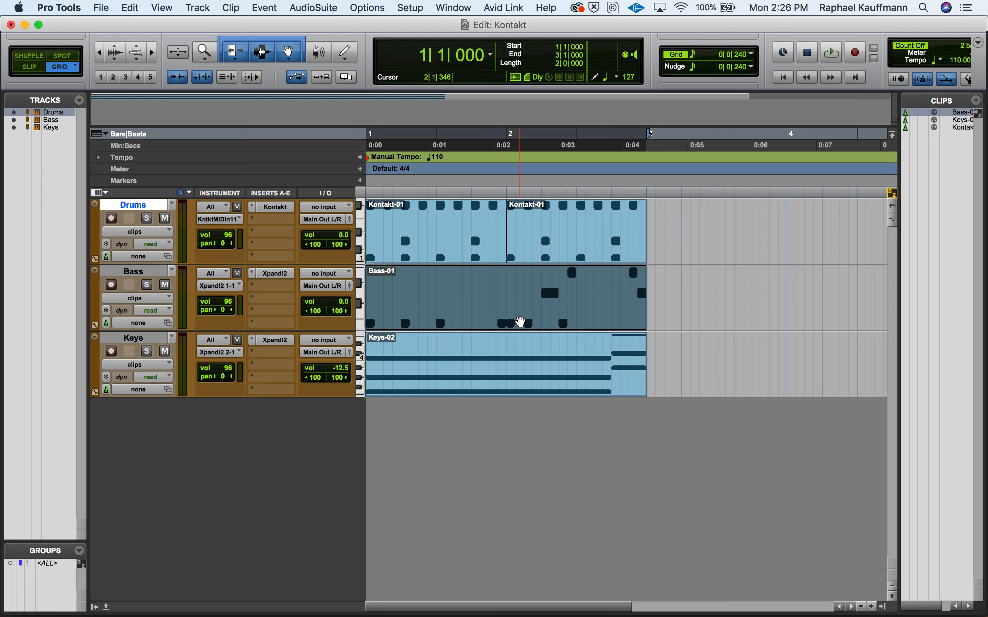
- Remove the Xpand!2 inserts from the Bass and Keys tracks
left_click(253, 278)
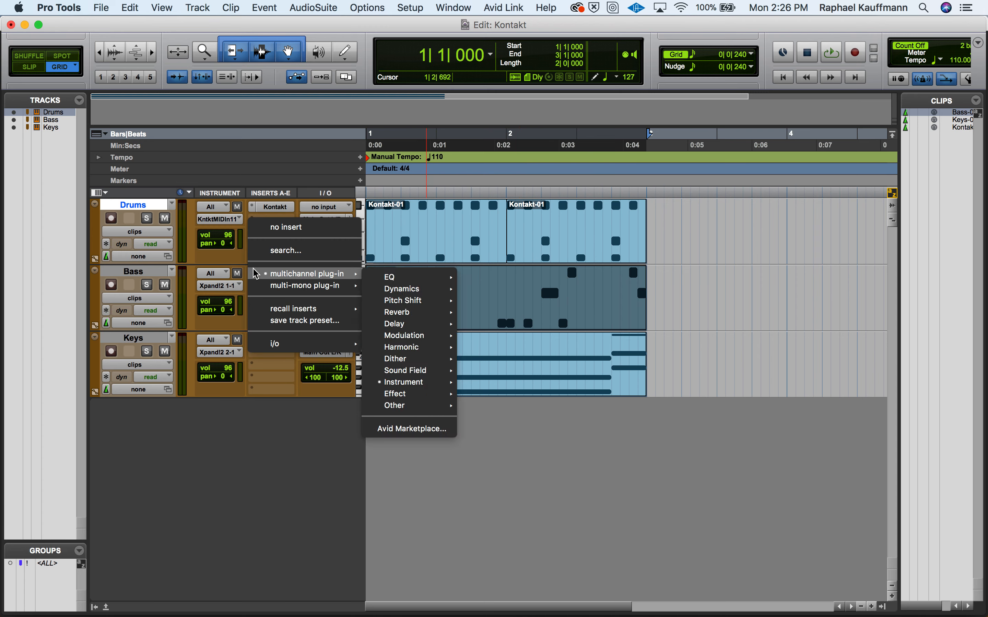
left_click(278, 227)
left_click(254, 346)
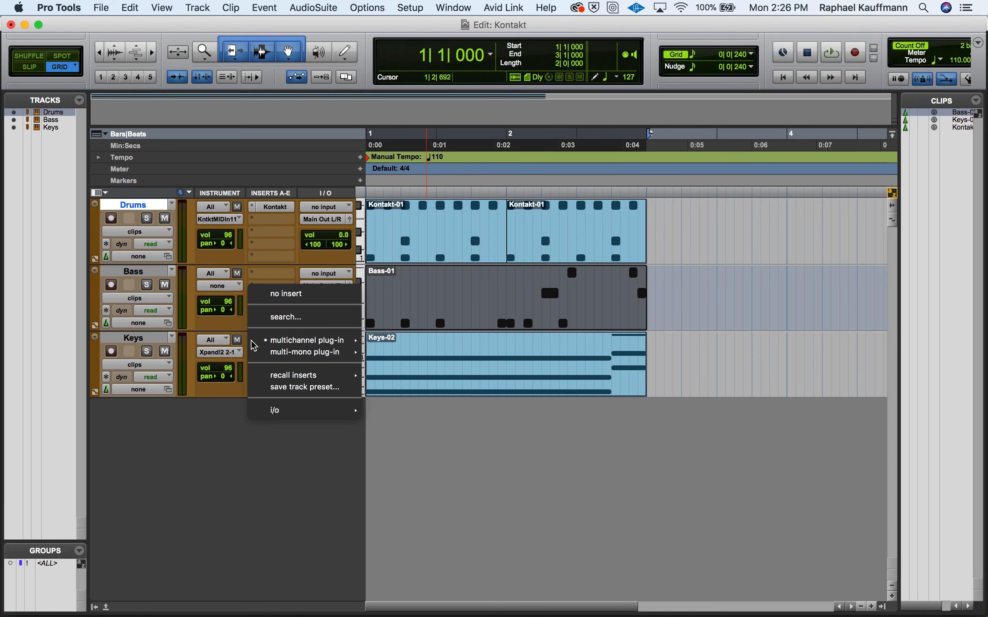
left_click(272, 291)
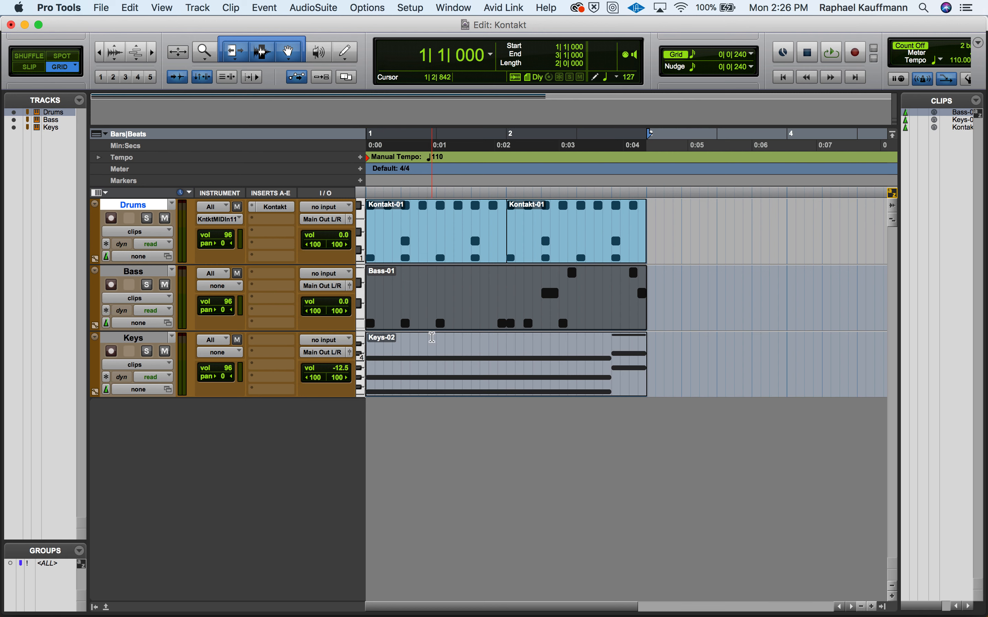
- Collapse the Drum Lab instrument in the Drums track's Kontakt rack and close the plug-in window
left_click(277, 210)
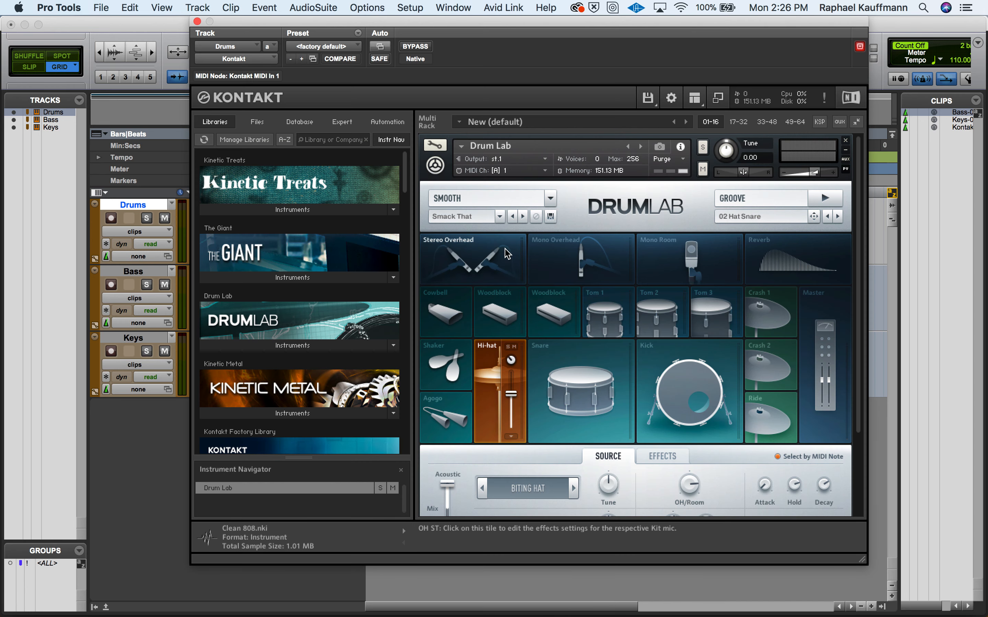
left_click(846, 150)
left_click(198, 21)
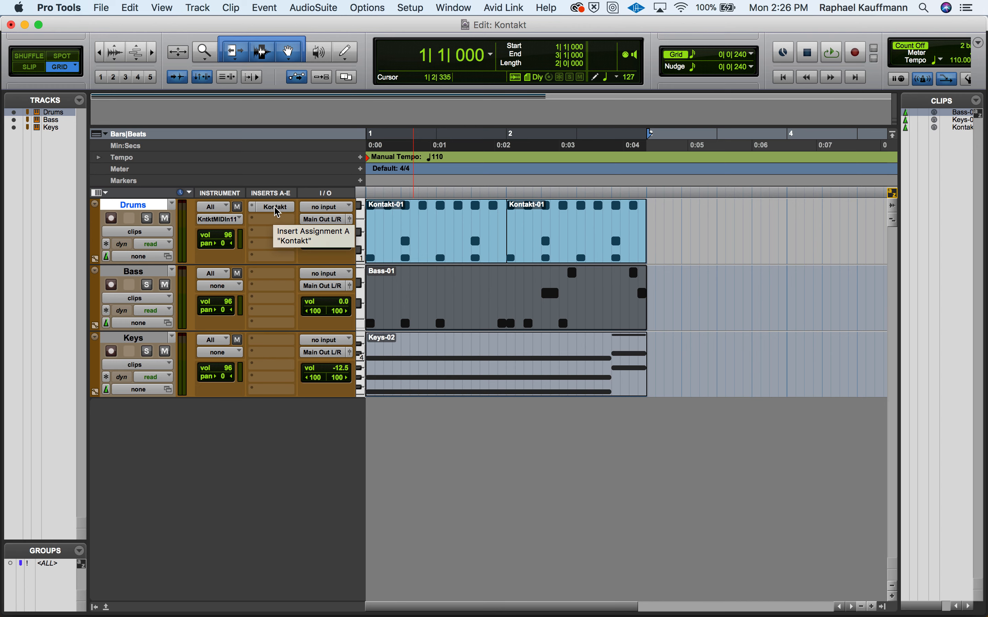
- Reopen Kontakt on the Drums track, load a second Drum Lab instance, and remove that instance
left_click(275, 207)
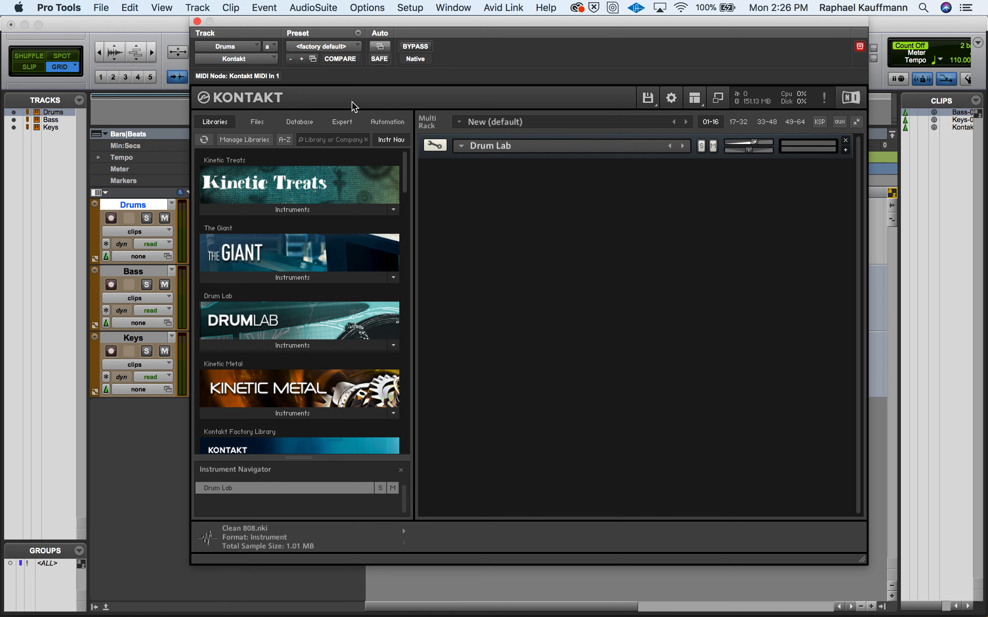
left_click_drag(343, 25, 239, 5)
left_click(182, 345)
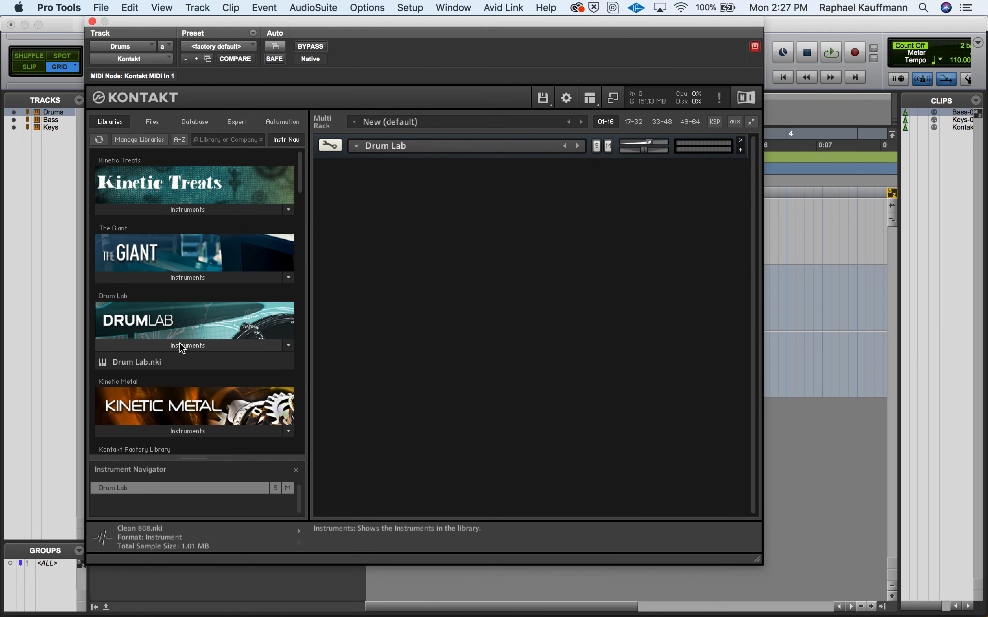
left_click(165, 363)
double_click(166, 363)
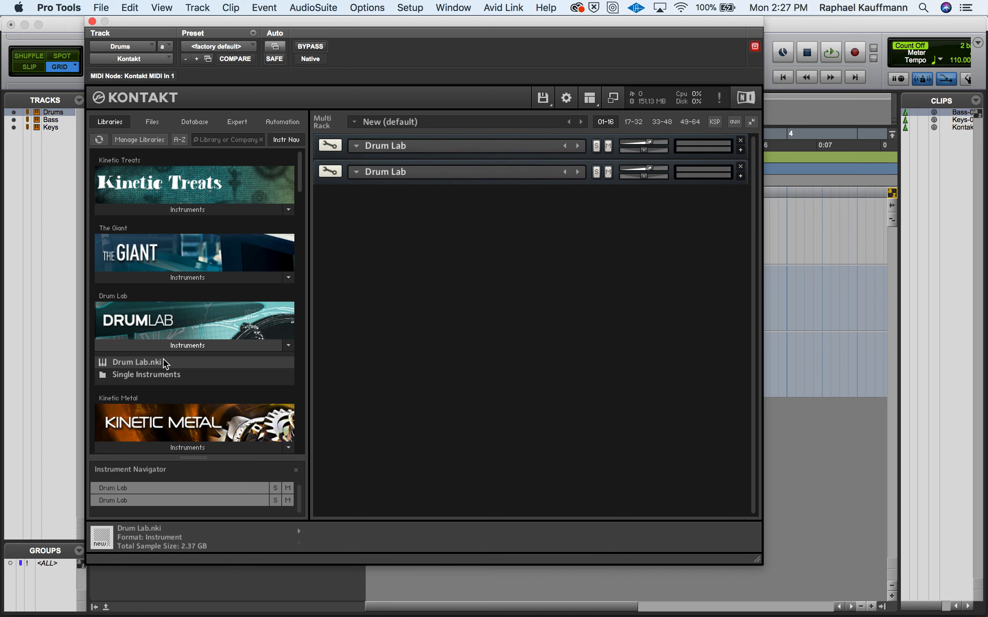
left_click(741, 166)
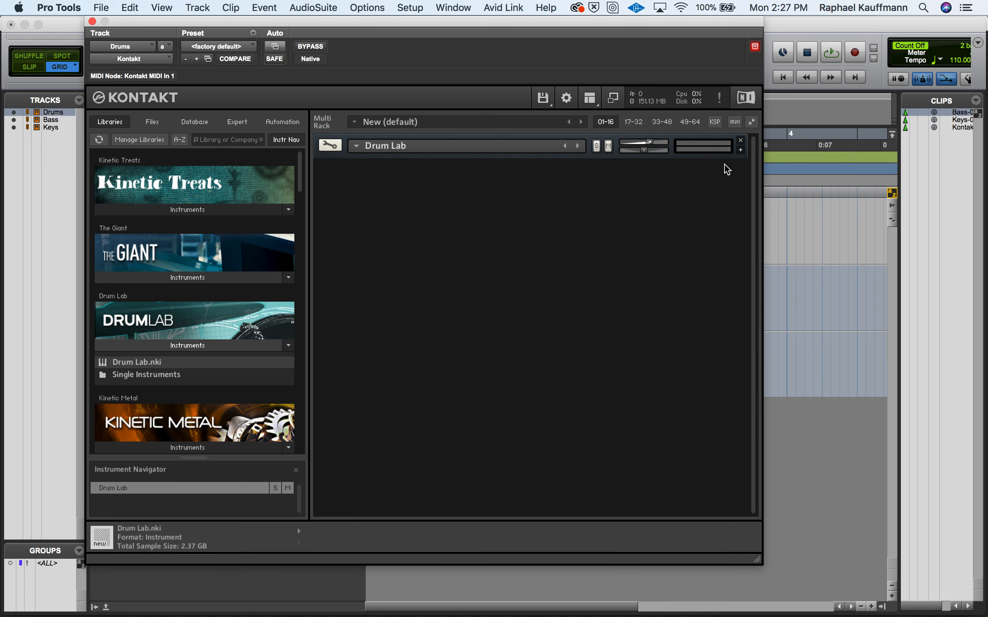
- Expand the Drum Lab instrument to check its MIDI channel assignment, and close the plug-in window
left_click(741, 150)
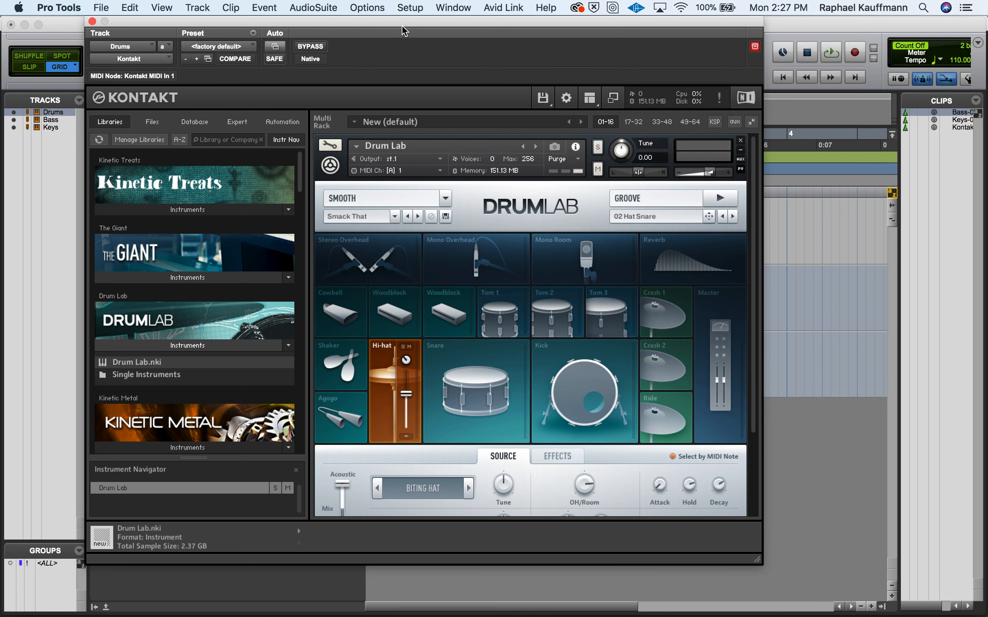
left_click_drag(408, 25, 610, 26)
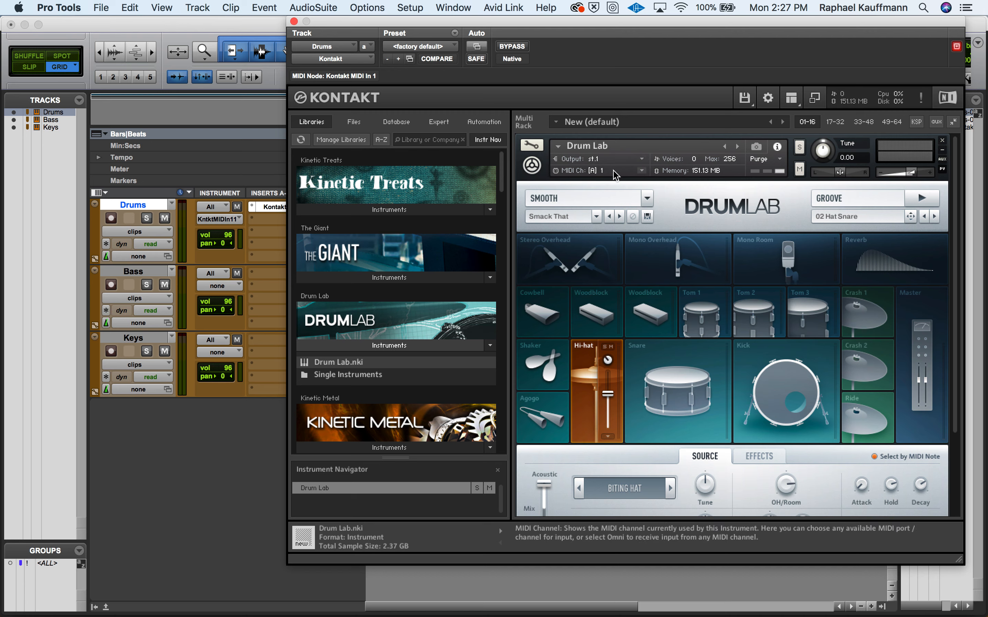
left_click(294, 22)
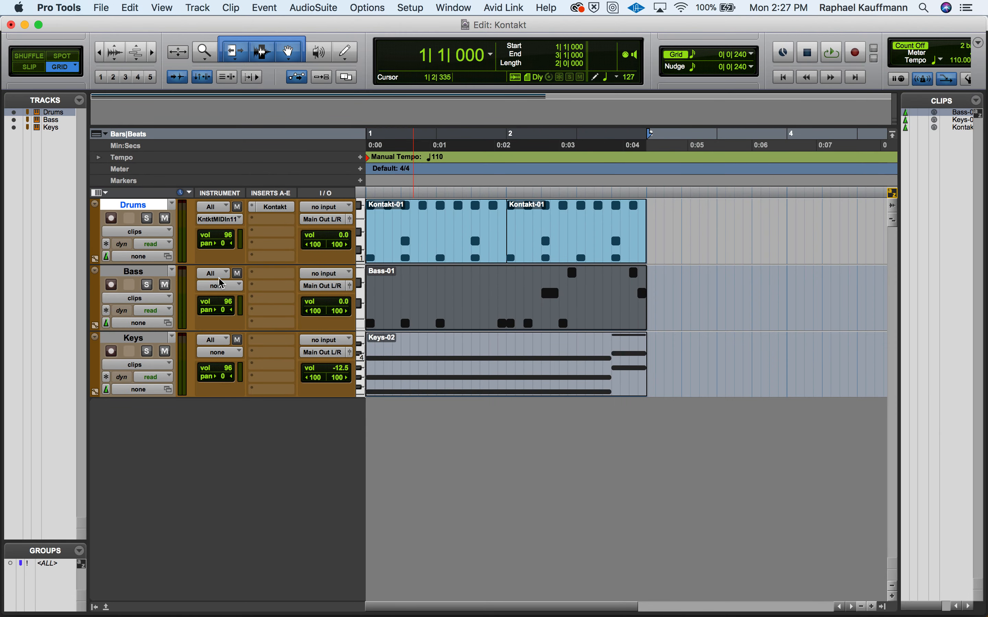
- Toggle the Edit window's Instrument and Inserts A-E columns off and back on
left_click(105, 192)
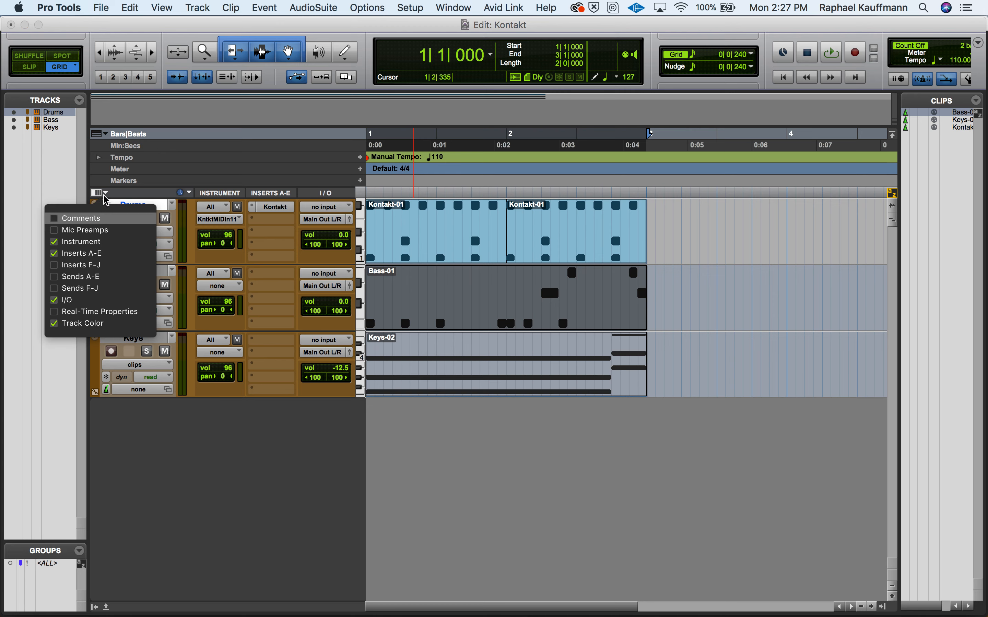
left_click(90, 243)
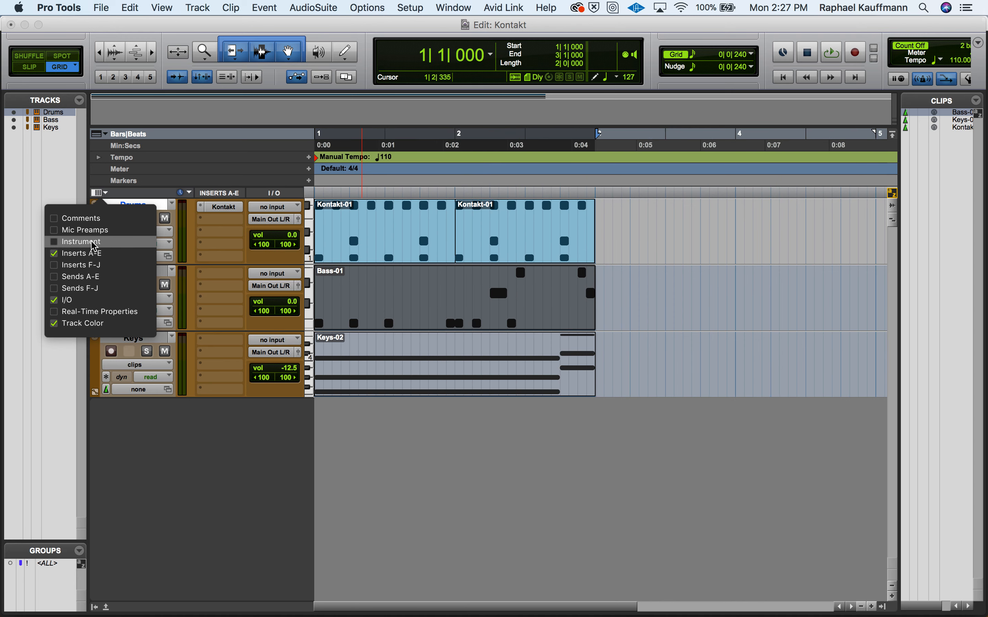
left_click(94, 253)
left_click(94, 253)
left_click(92, 243)
left_click(198, 168)
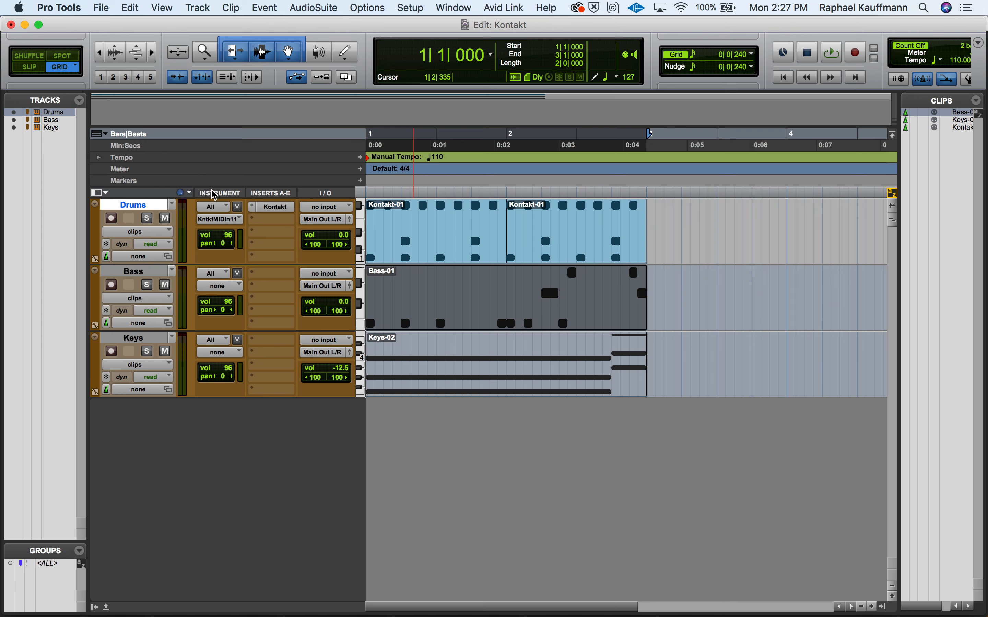
- Review the Drums track's MIDI output choices and the channels offered under Drums - Kontakt MIDI In 1
left_click(219, 220)
mouse_move(286, 228)
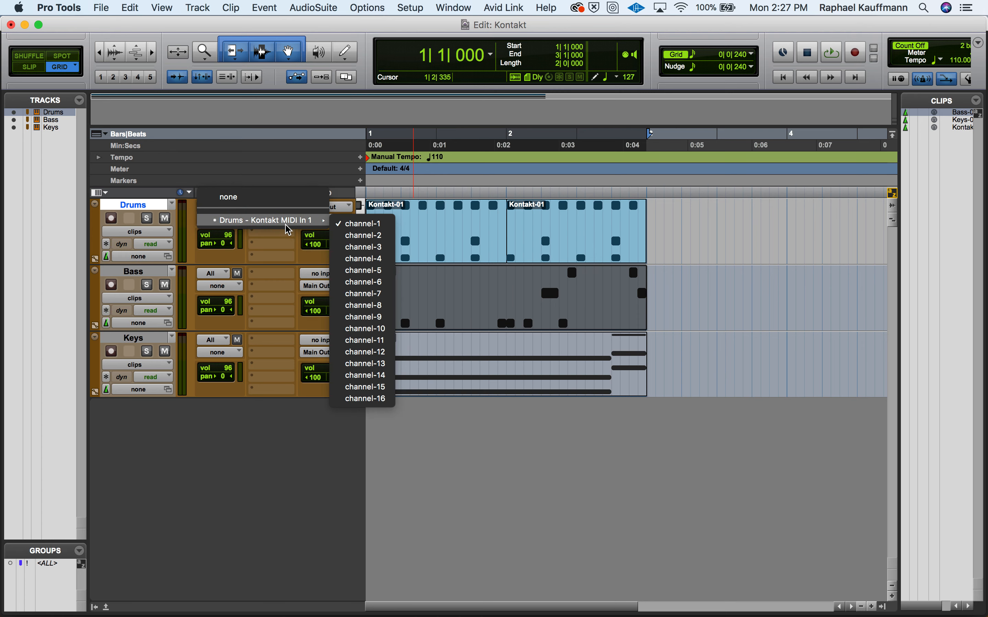
left_click(275, 247)
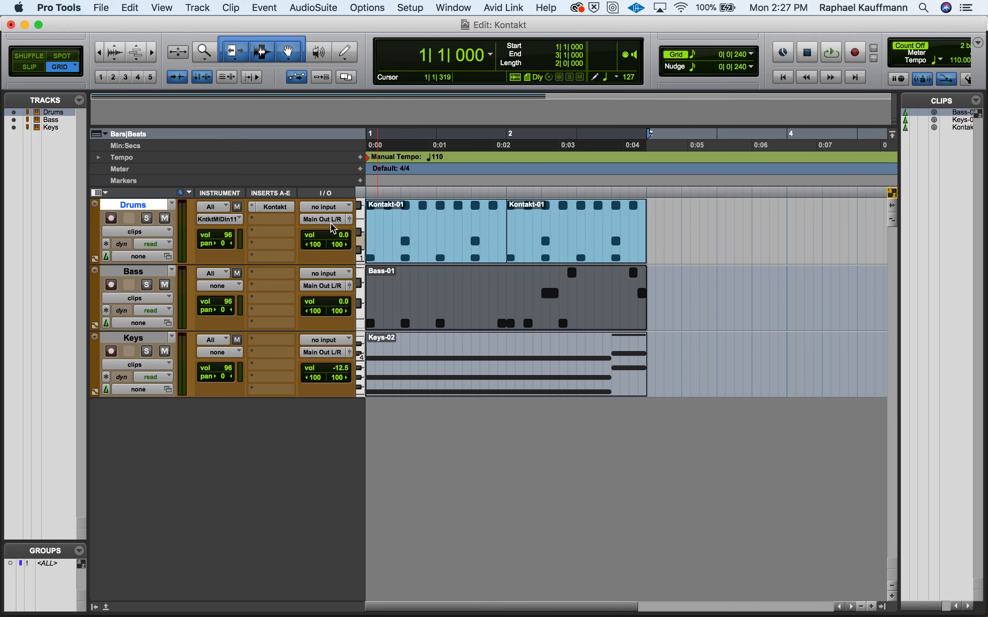
- Load Scarbee Rickenbacker Bass.nki below the collapsed Drum Lab in the Drums track's Kontakt and show the bass instrument's MIDI channel details
left_click(275, 207)
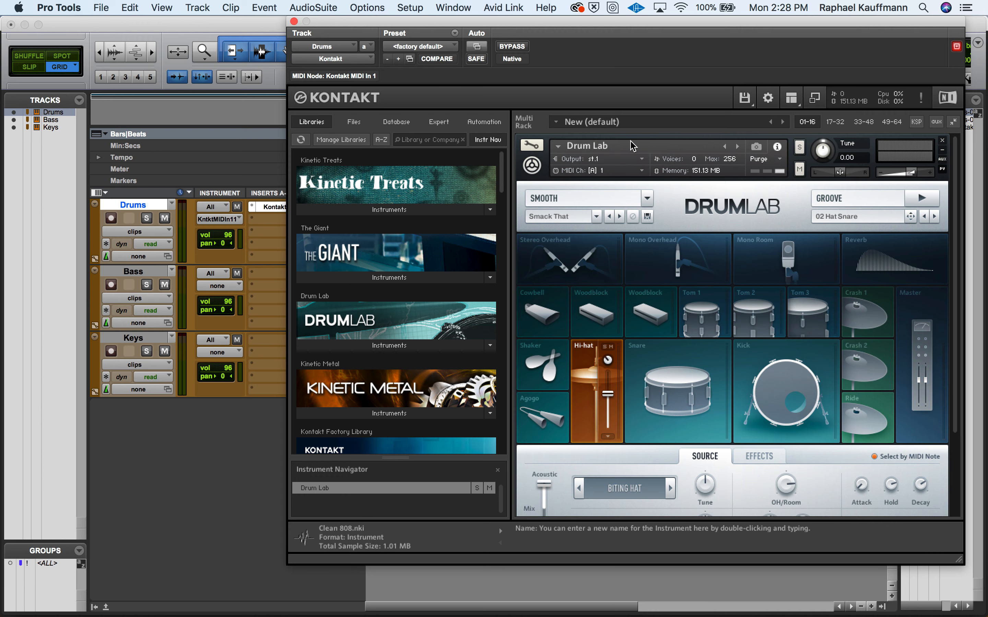
left_click(942, 150)
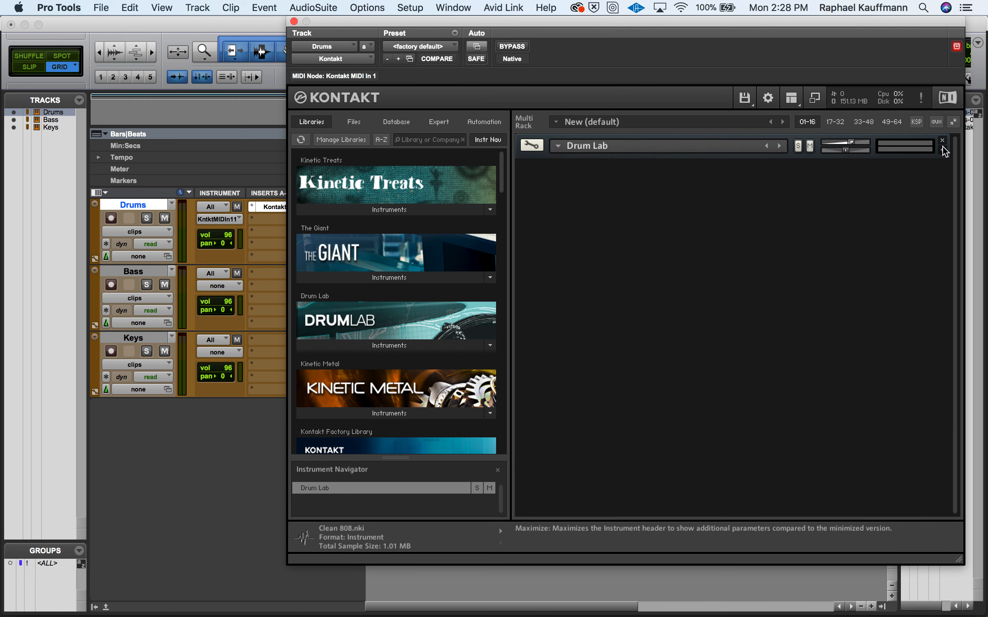
scroll(452, 357, "down", 15)
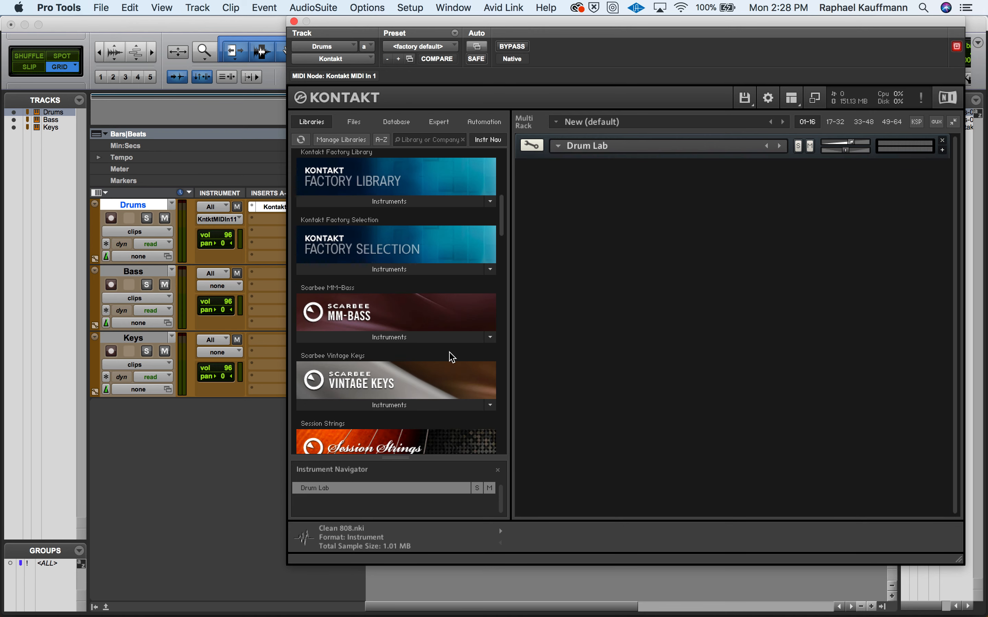
scroll(451, 357, "down", 10)
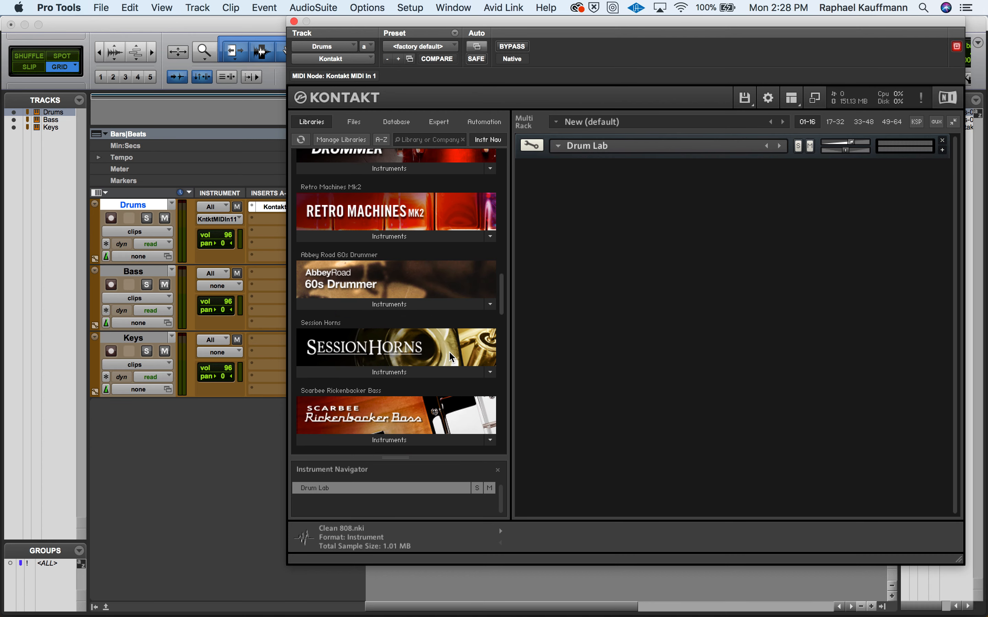
left_click(407, 360)
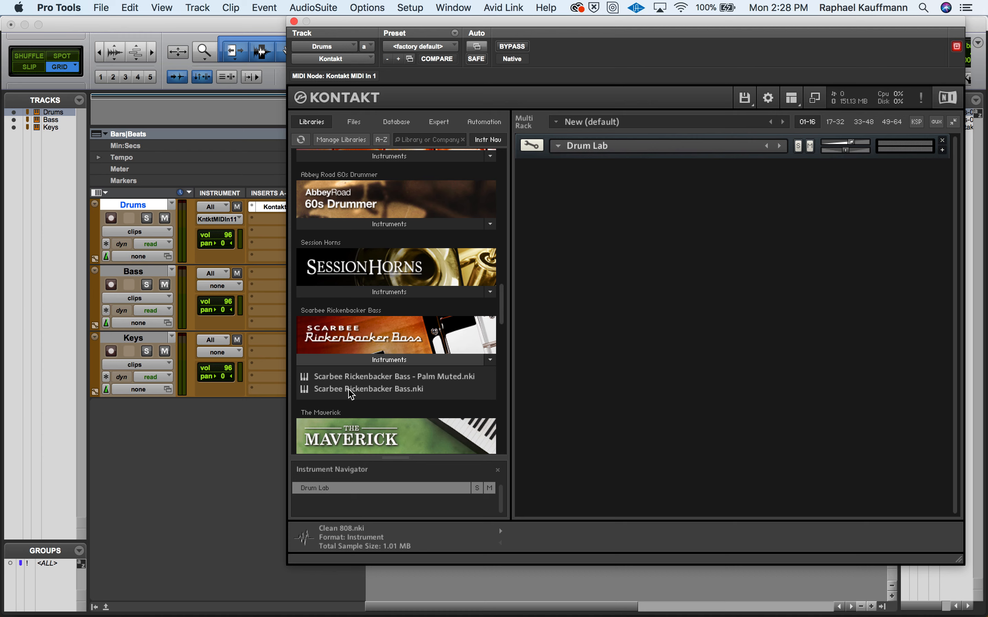
left_click(361, 390)
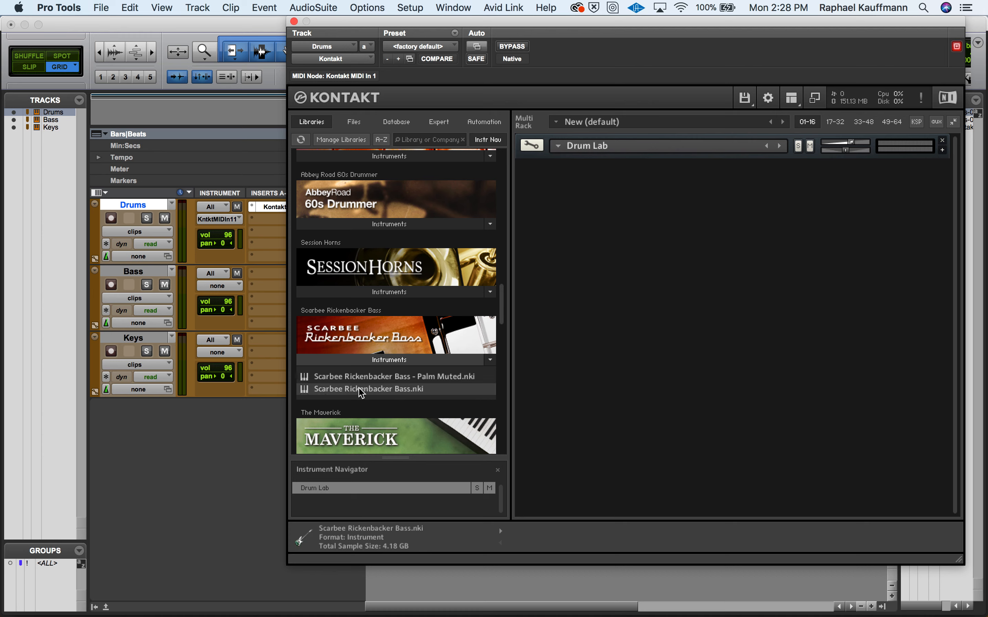
double_click(361, 390)
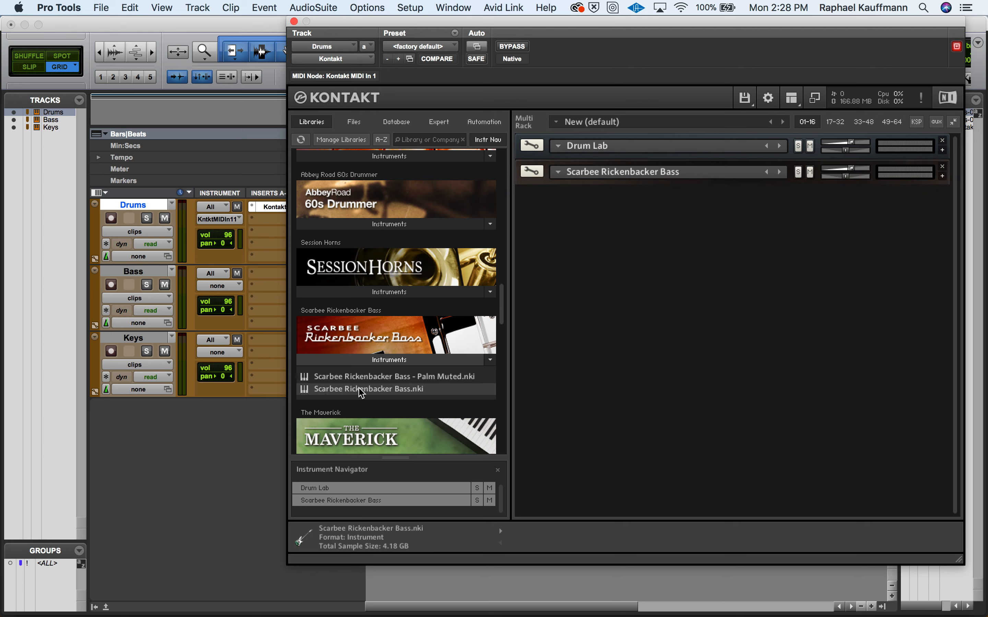
left_click(942, 177)
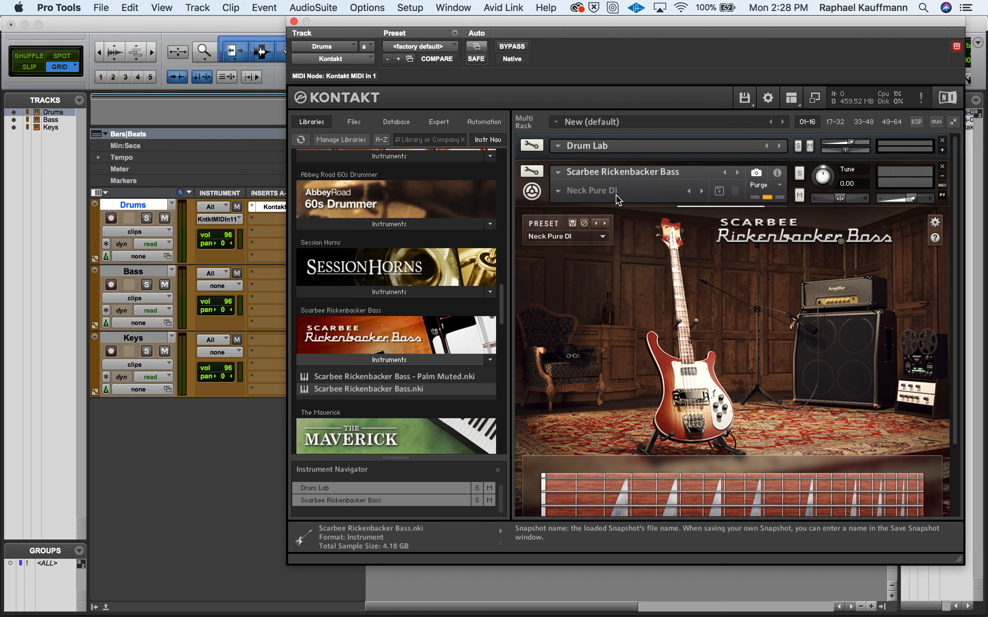
left_click(778, 176)
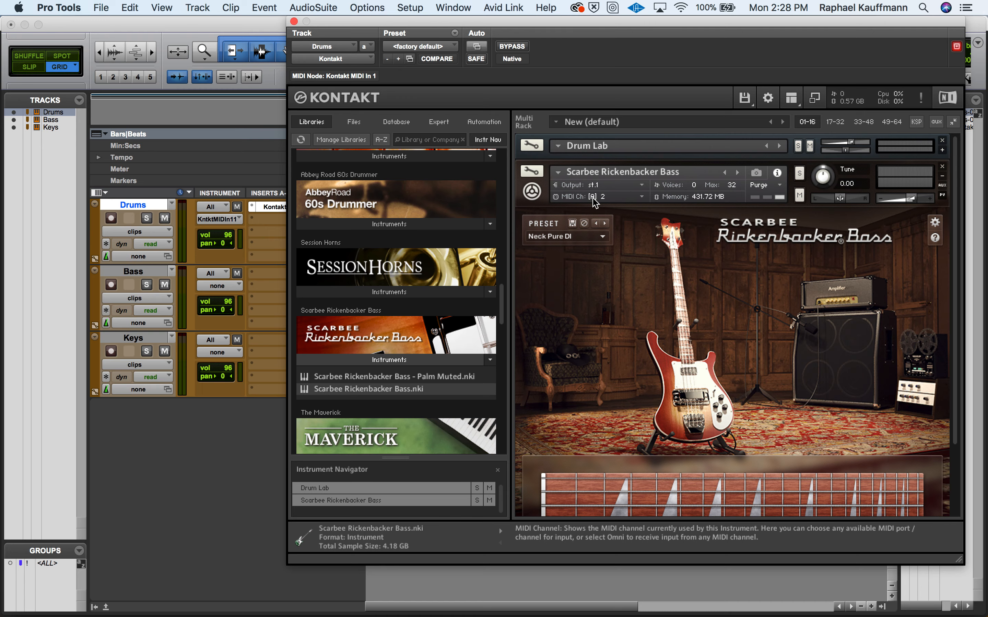
- Move the Kontakt window clear of the tracks and route the Bass track's MIDI output to Drums - Kontakt MIDI In 1, channel-2
left_click_drag(359, 27, 610, 97)
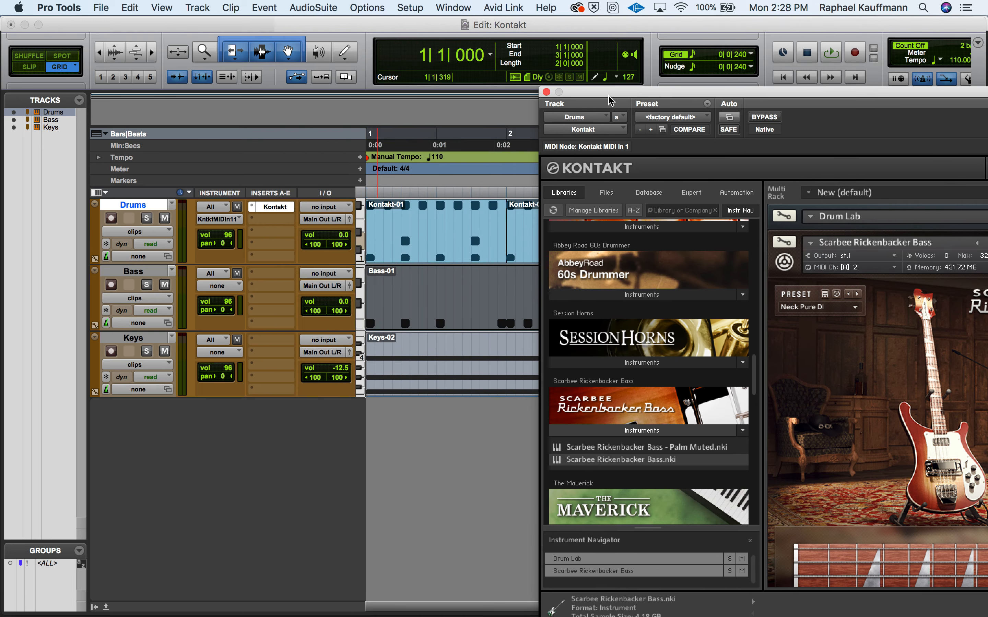
left_click(410, 286)
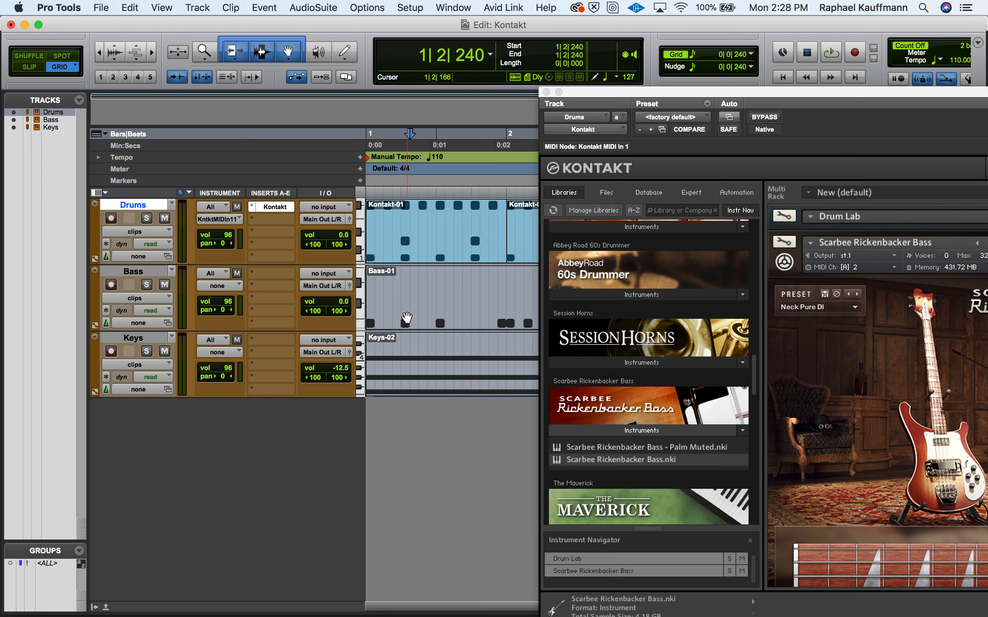
left_click(445, 312)
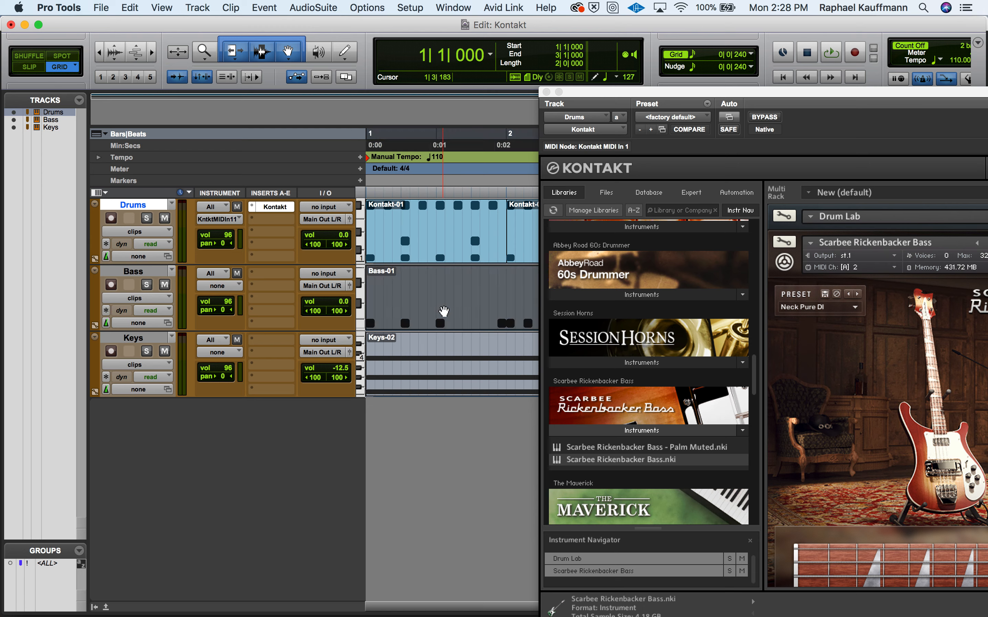
left_click(219, 286)
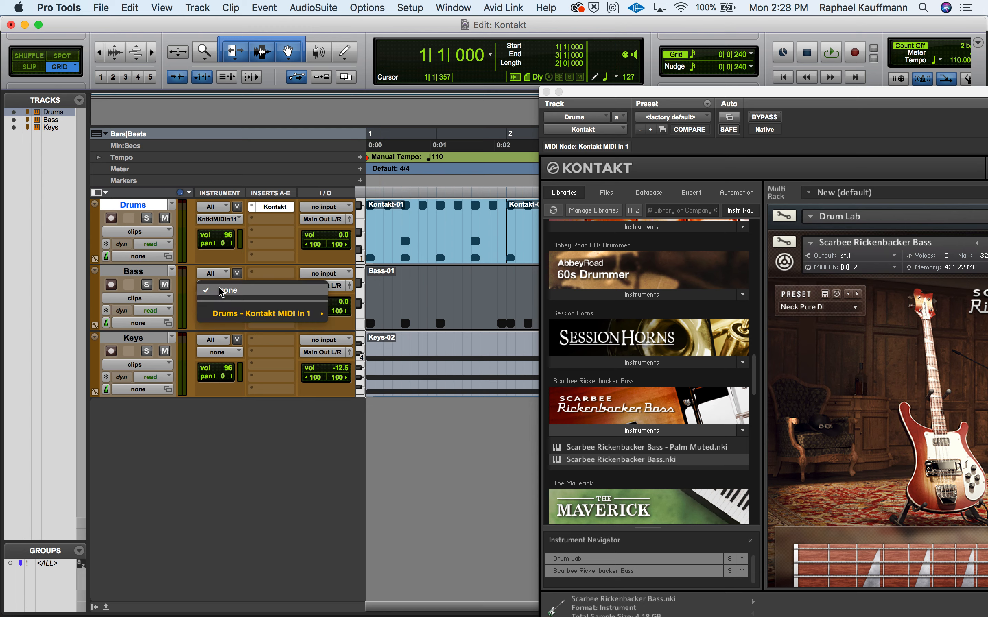
mouse_move(227, 321)
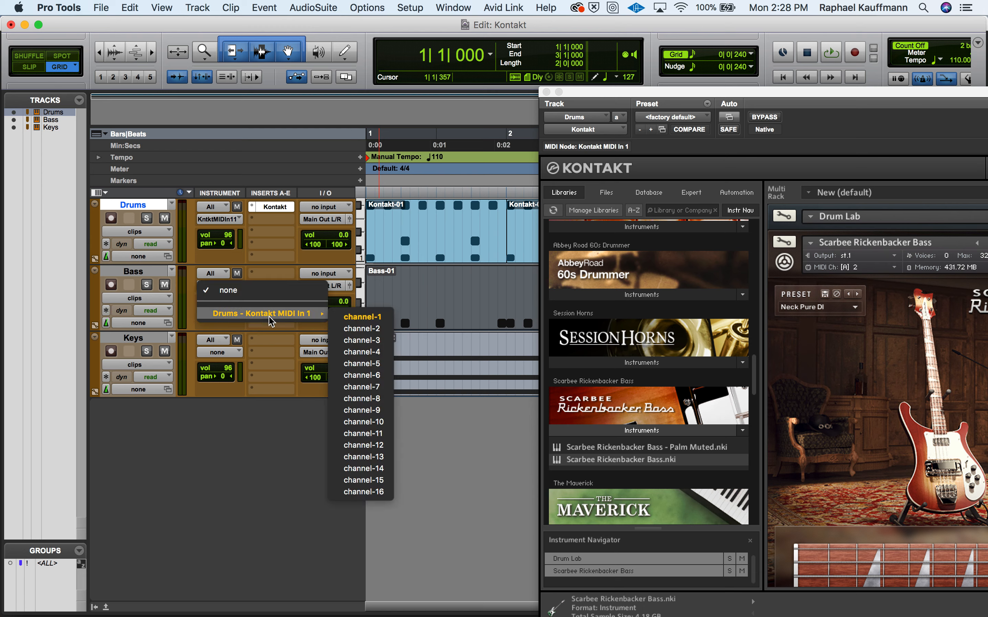
left_click(365, 323)
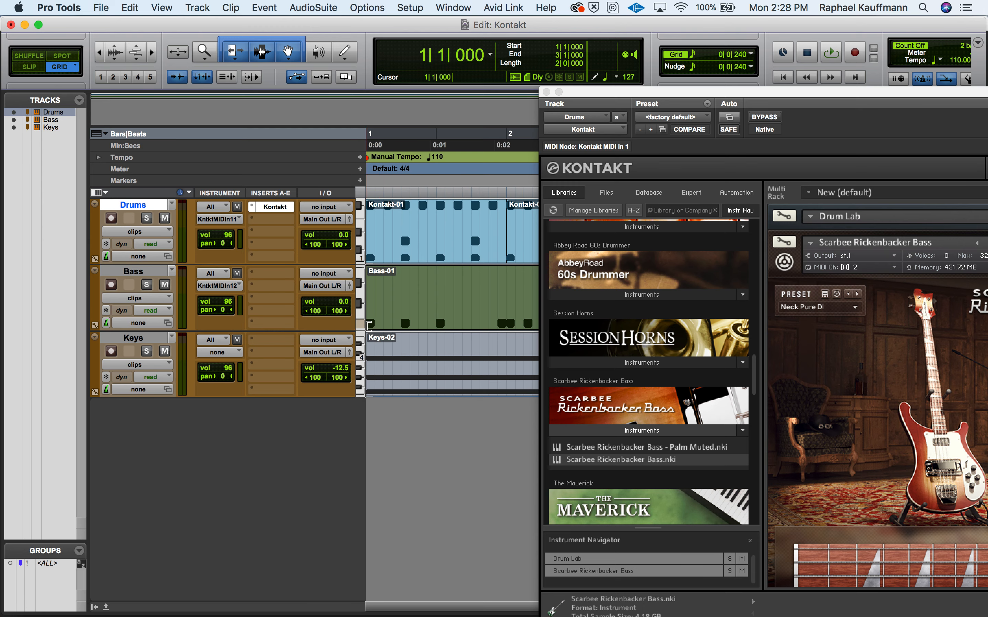
- Play back the session twice to hear the Drums and Bass tracks through the shared Kontakt instance
key("space")
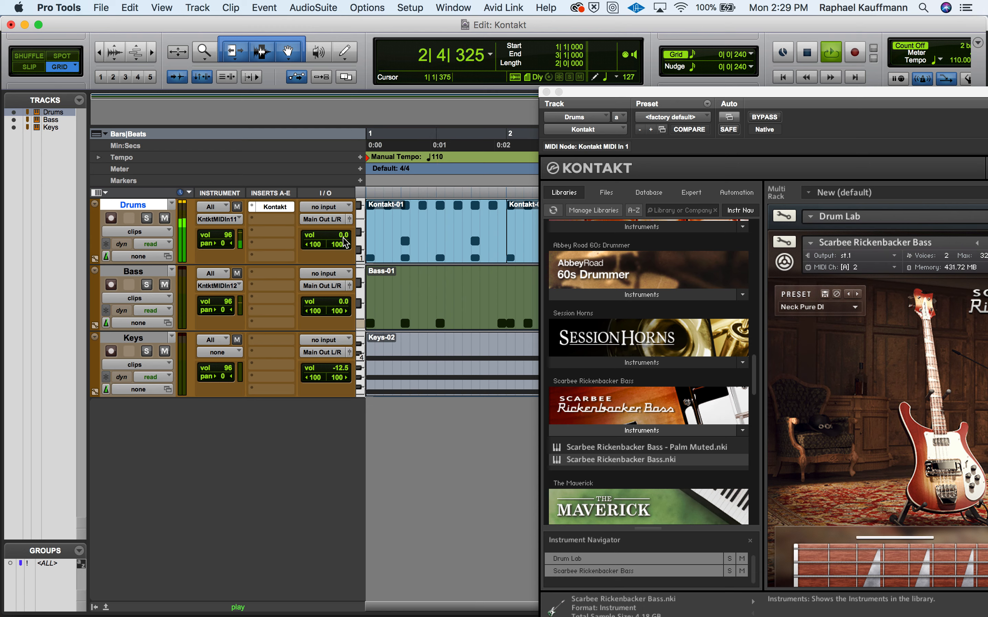
key("space")
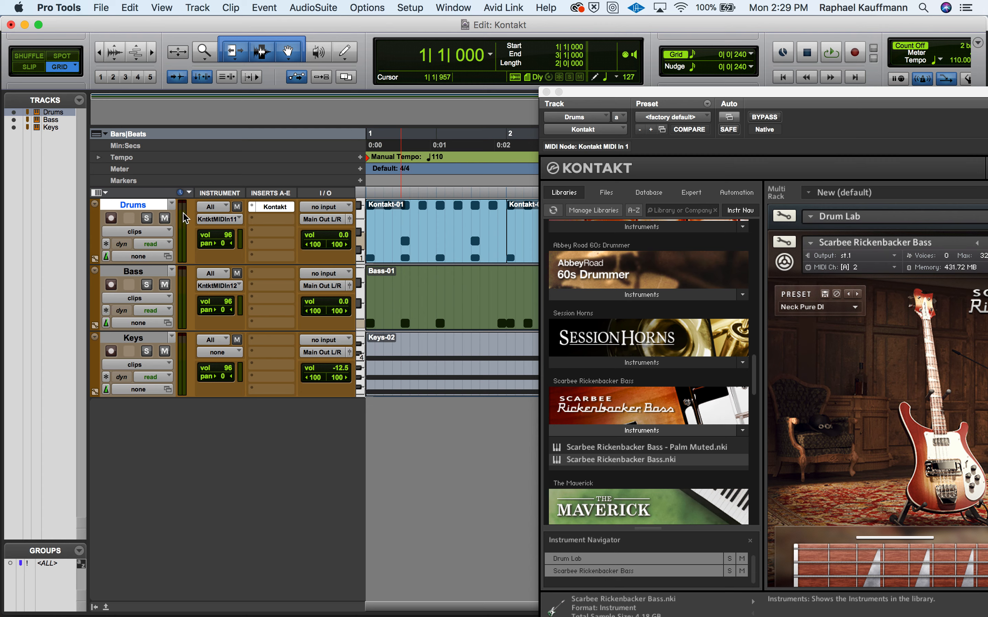
key("space")
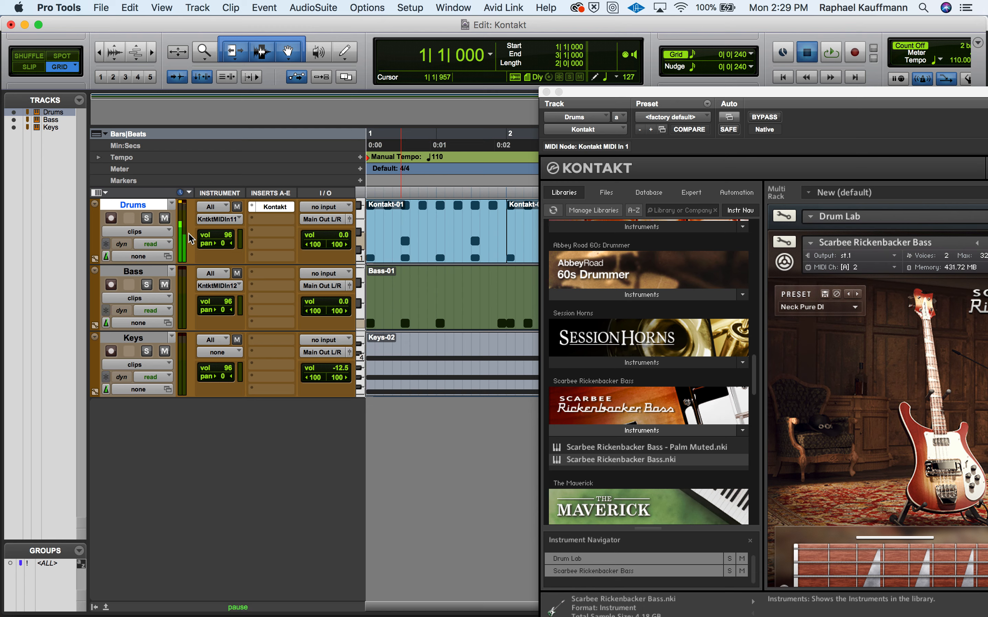
key("space")
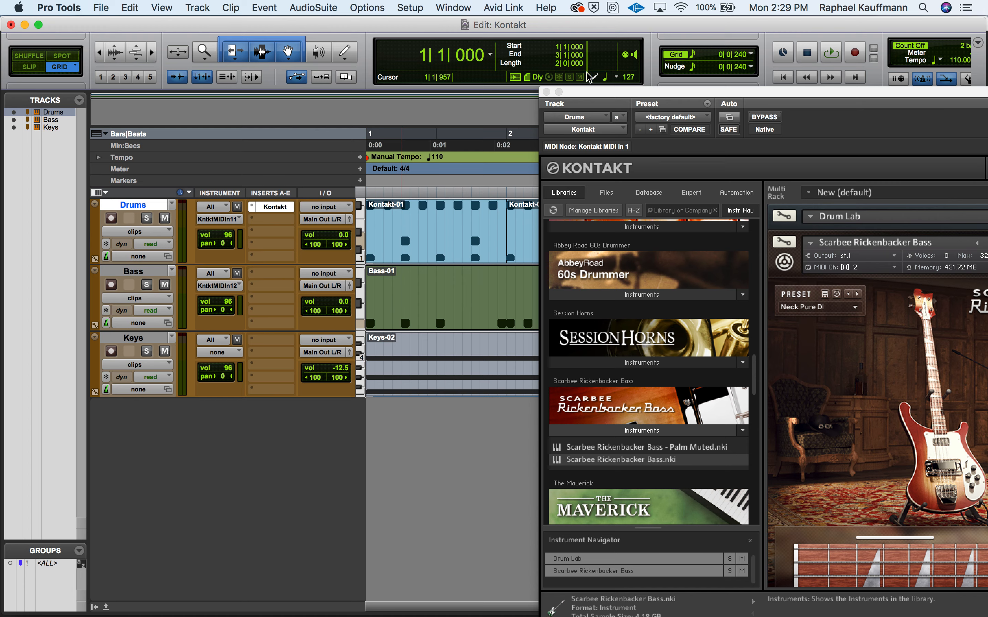
- Load Poly Pad 2.nki from Retro Machines Mk2 below the collapsed bass instrument and expand it to show its MIDI channel
left_click_drag(605, 93, 286, 33)
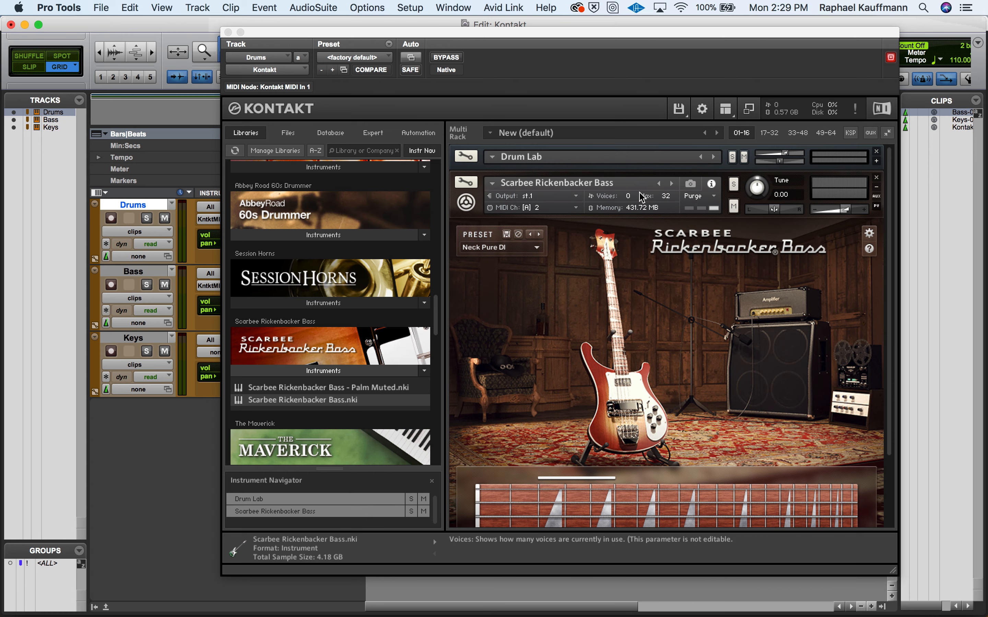
left_click(876, 187)
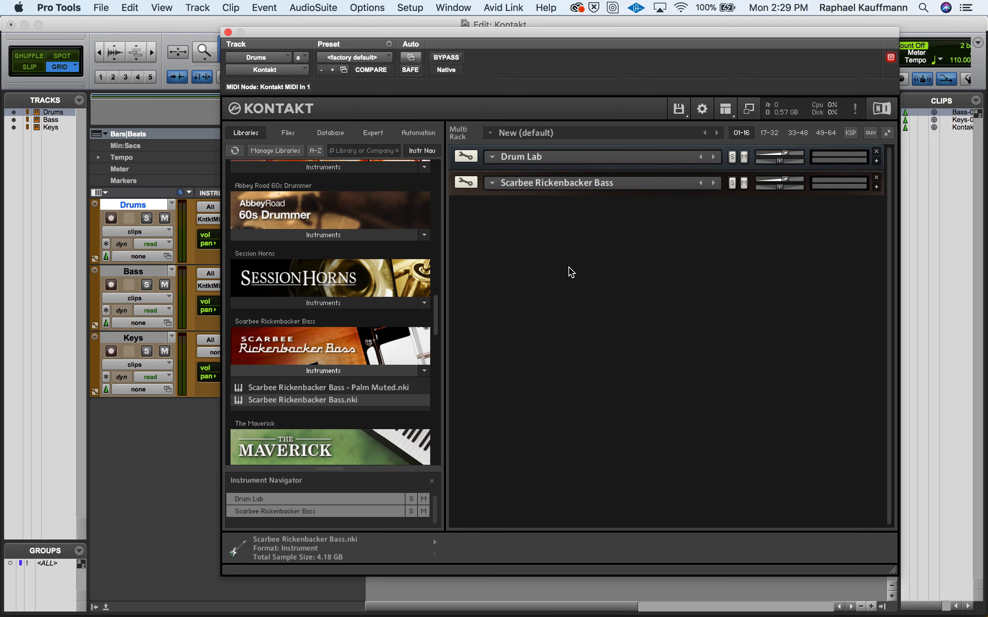
scroll(350, 383, "down", 5)
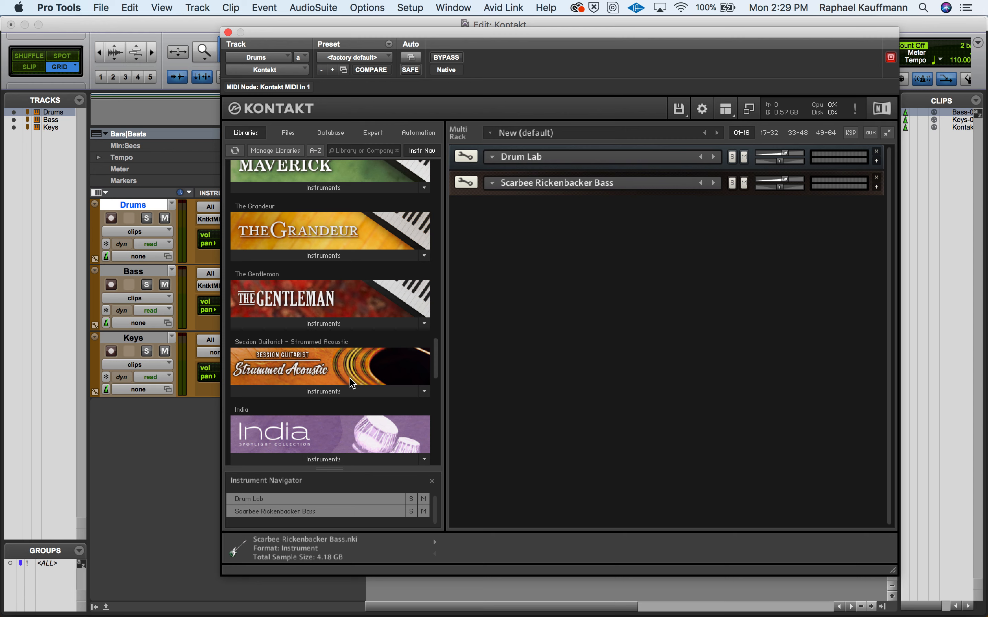
scroll(351, 383, "up", 3)
scroll(351, 383, "down", 6)
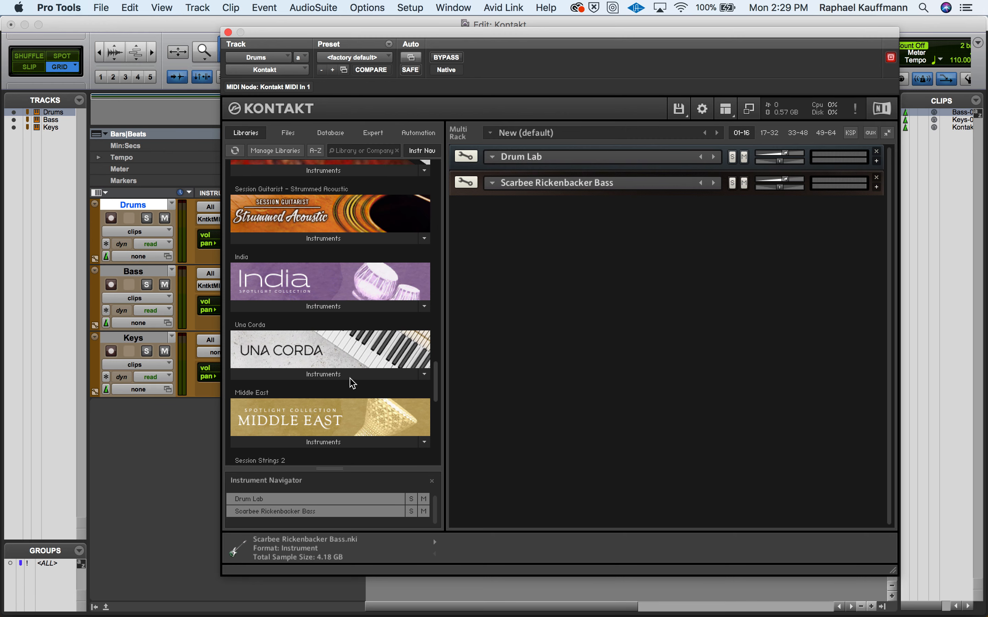
scroll(352, 383, "down", 7)
scroll(352, 384, "up", 3)
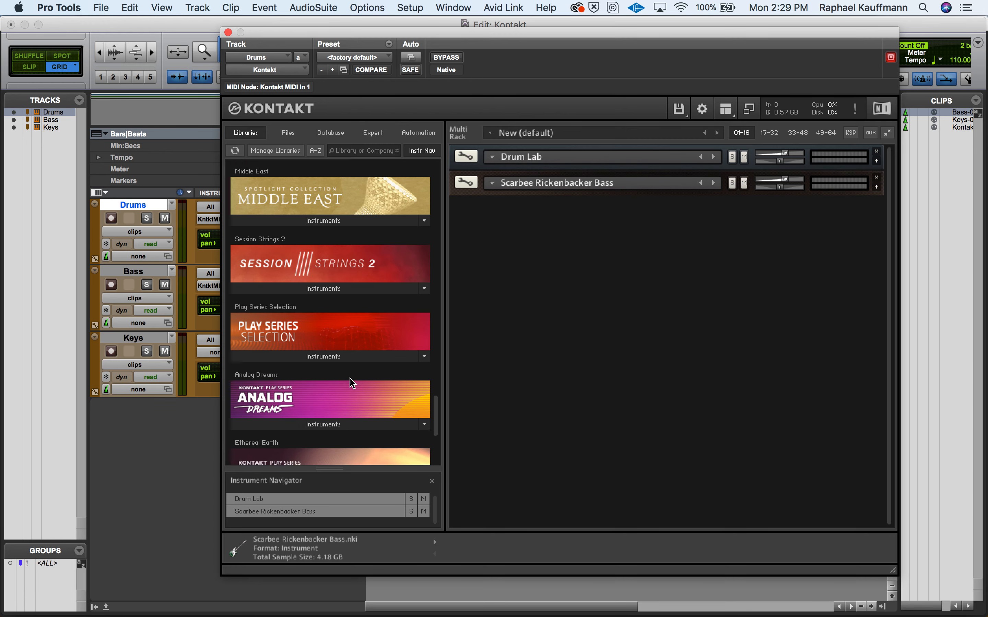
scroll(352, 383, "up", 10)
scroll(352, 383, "down", 8)
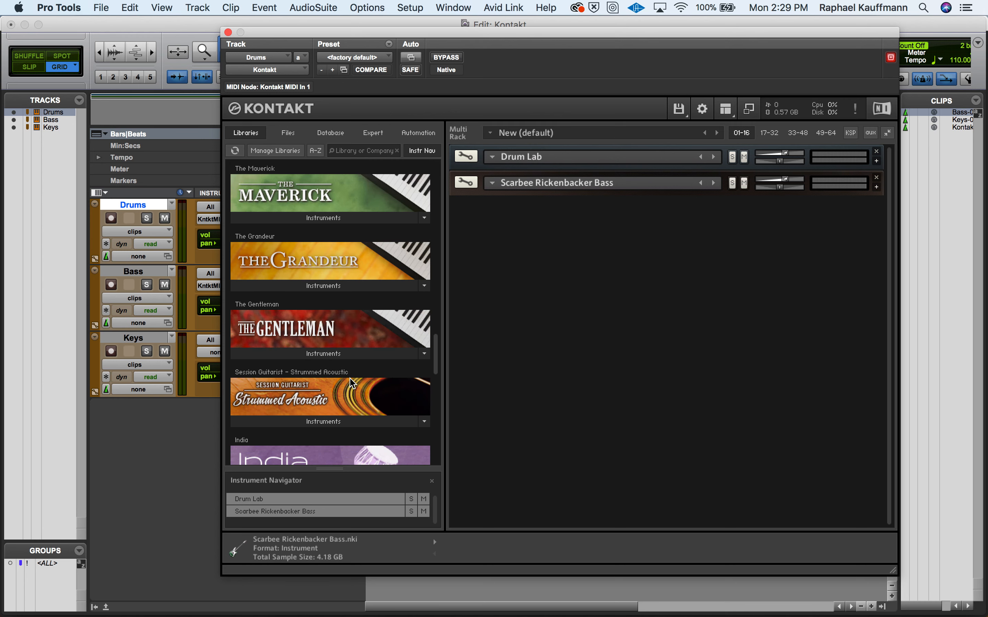
scroll(352, 383, "up", 7)
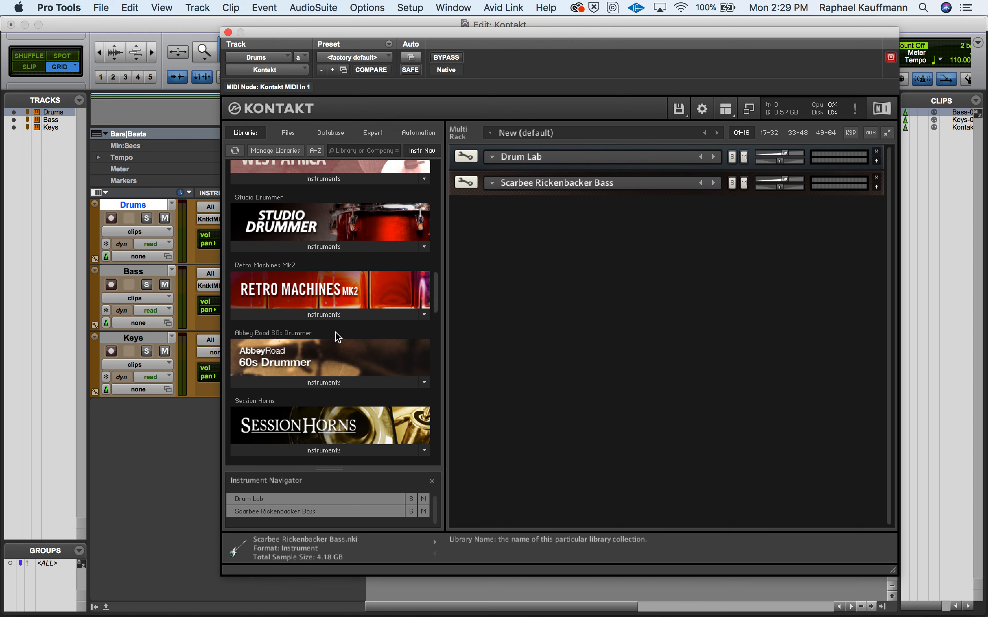
left_click(336, 313)
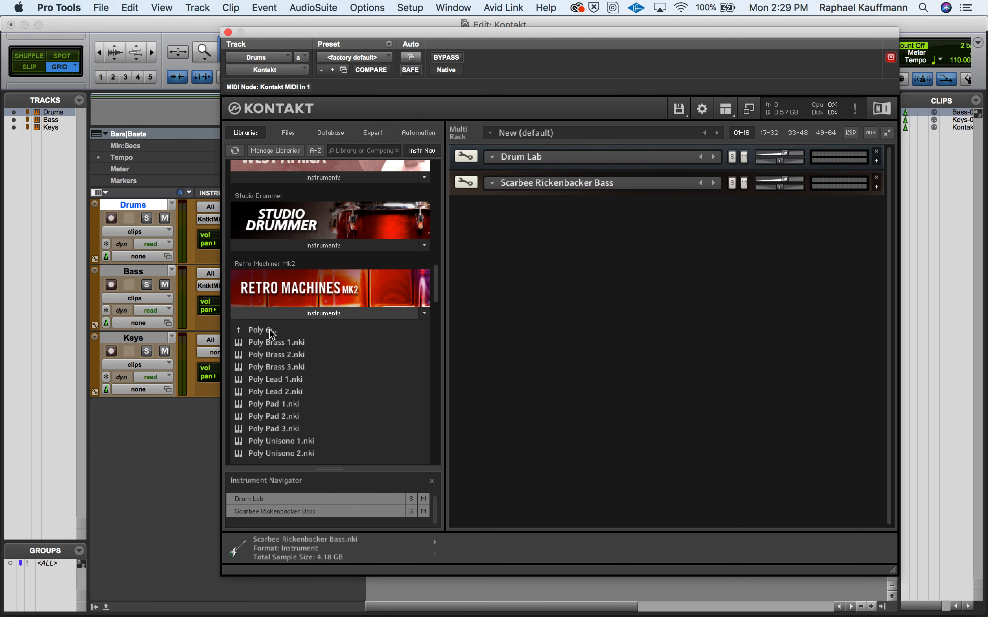
double_click(282, 419)
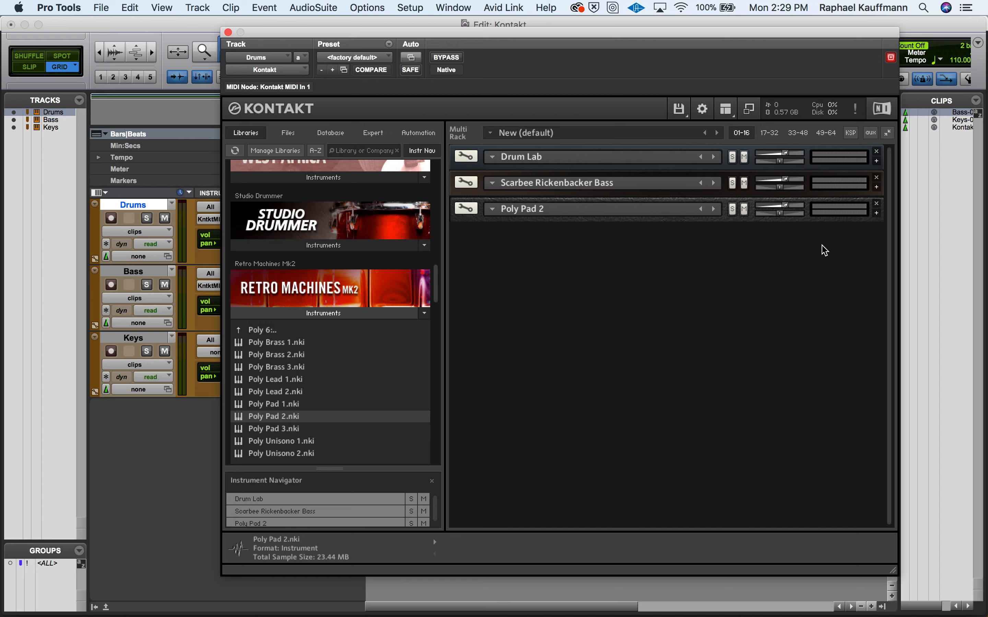
left_click(877, 213)
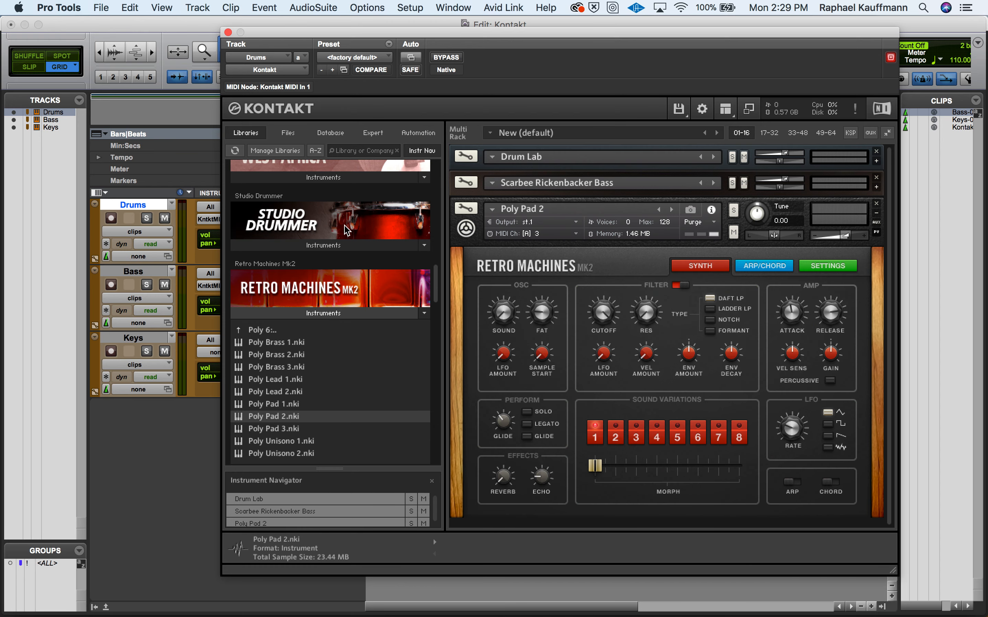
- Move the Kontakt window clear of the tracks and route the Keys track's MIDI output to Drums - Kontakt MIDI In 1, channel-3
left_click_drag(278, 38, 672, 150)
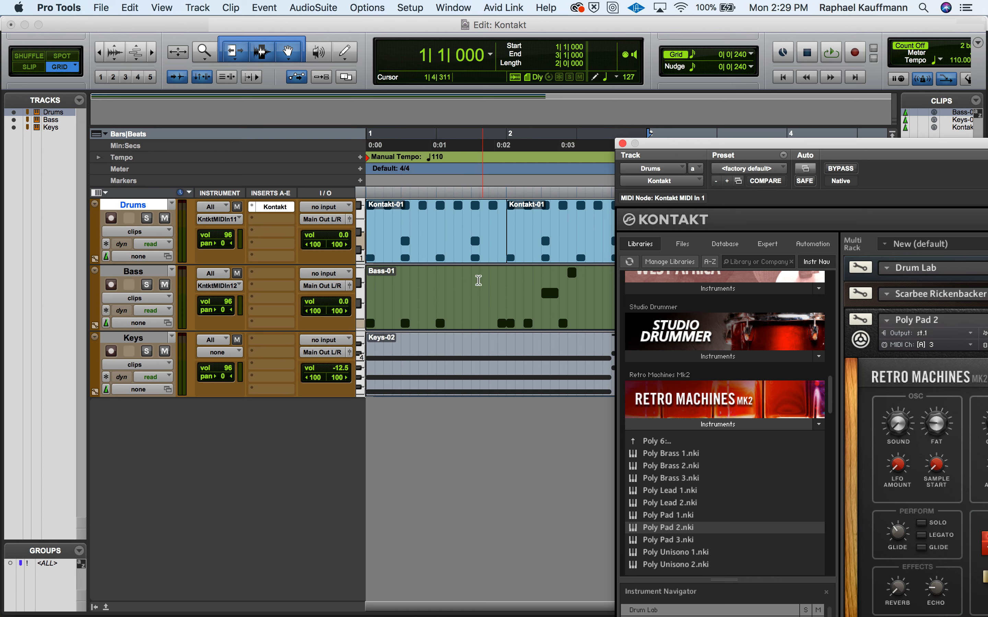
left_click(446, 382)
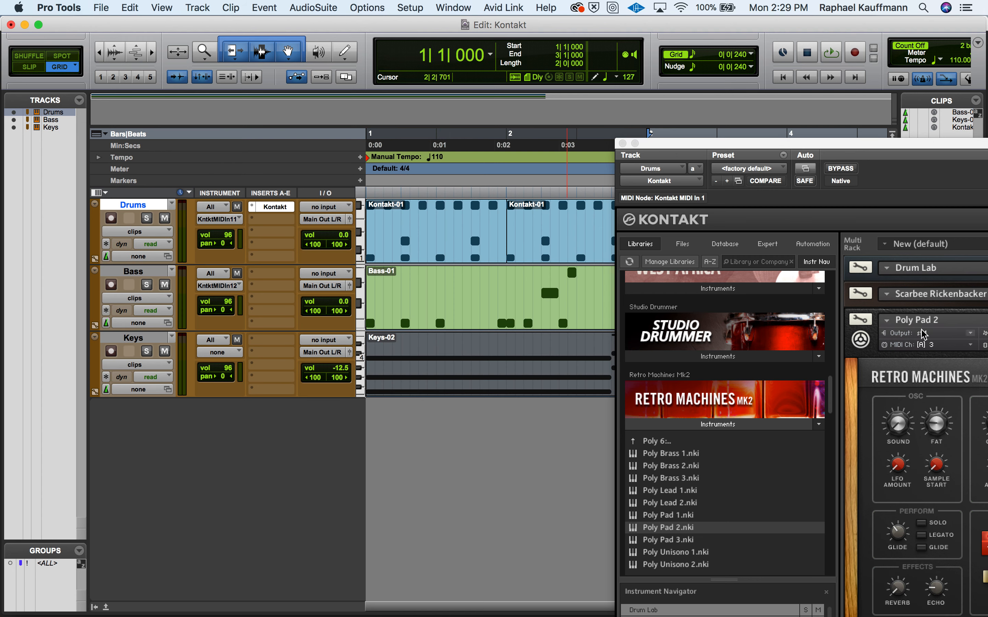
left_click_drag(862, 146, 737, 109)
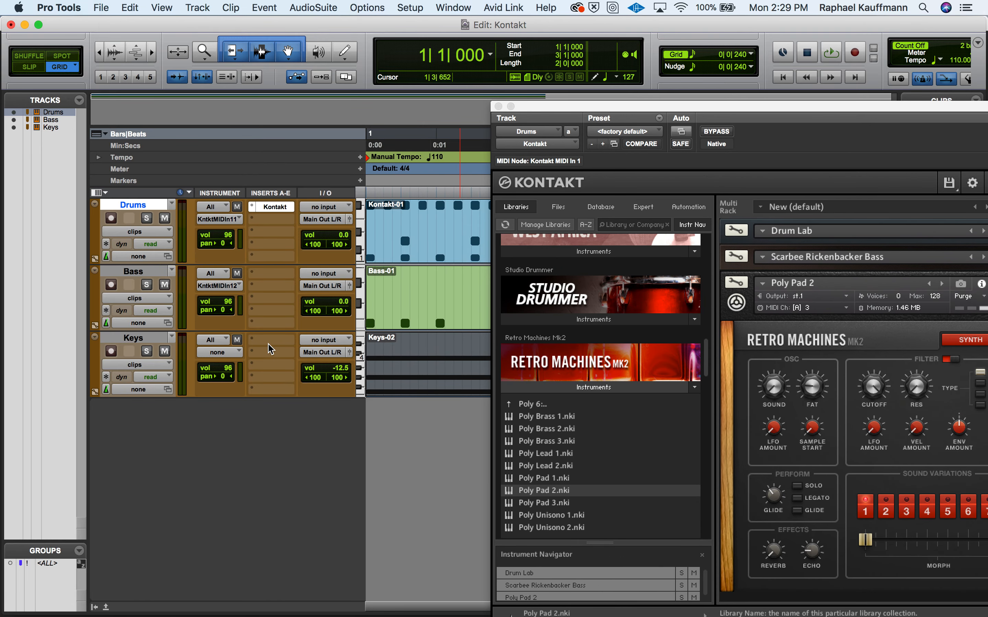
left_click(217, 358)
mouse_move(250, 384)
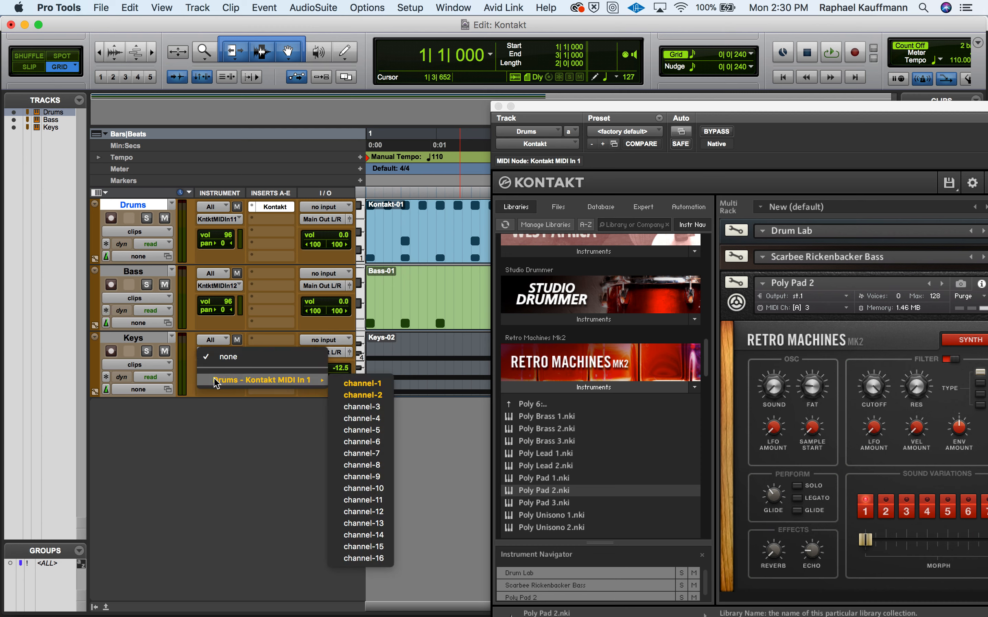
left_click(361, 407)
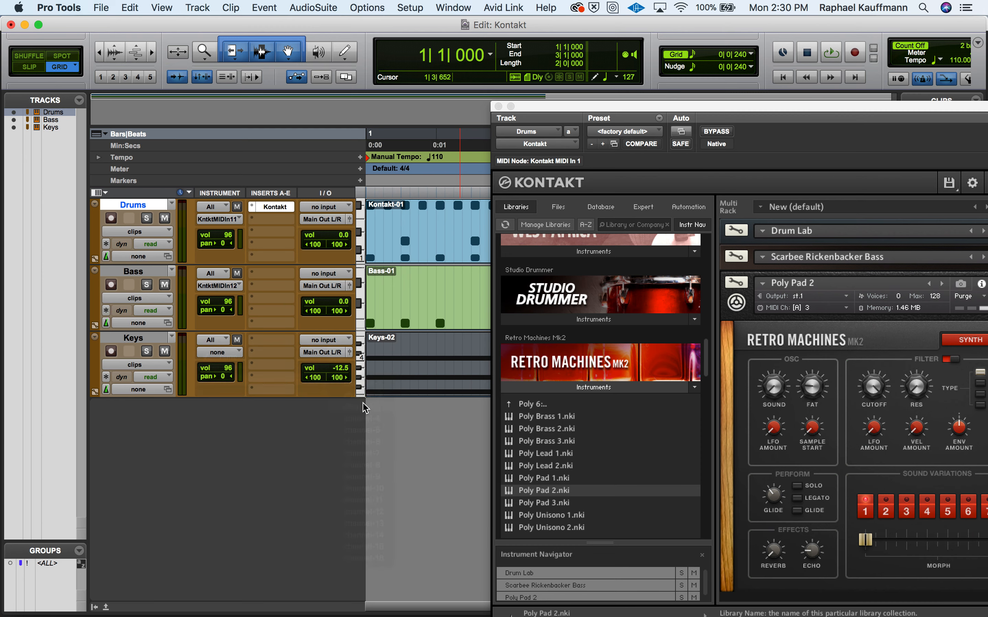
- Test the Keys track's volume against playback, setting it to -21.6 and finally to -3.9
key("space")
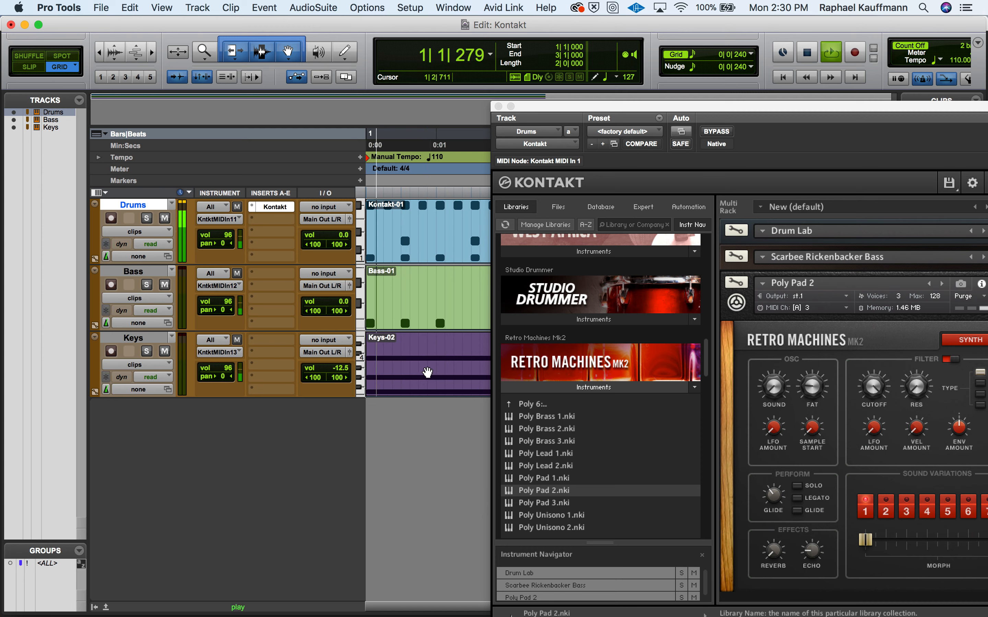
key("space")
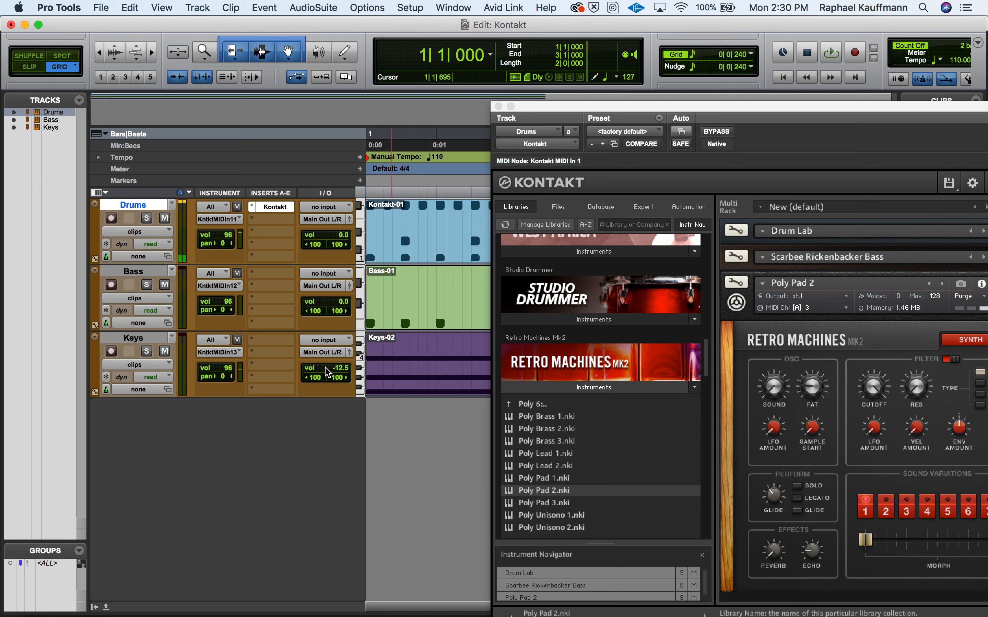
left_click_drag(326, 369, 327, 383)
key("space")
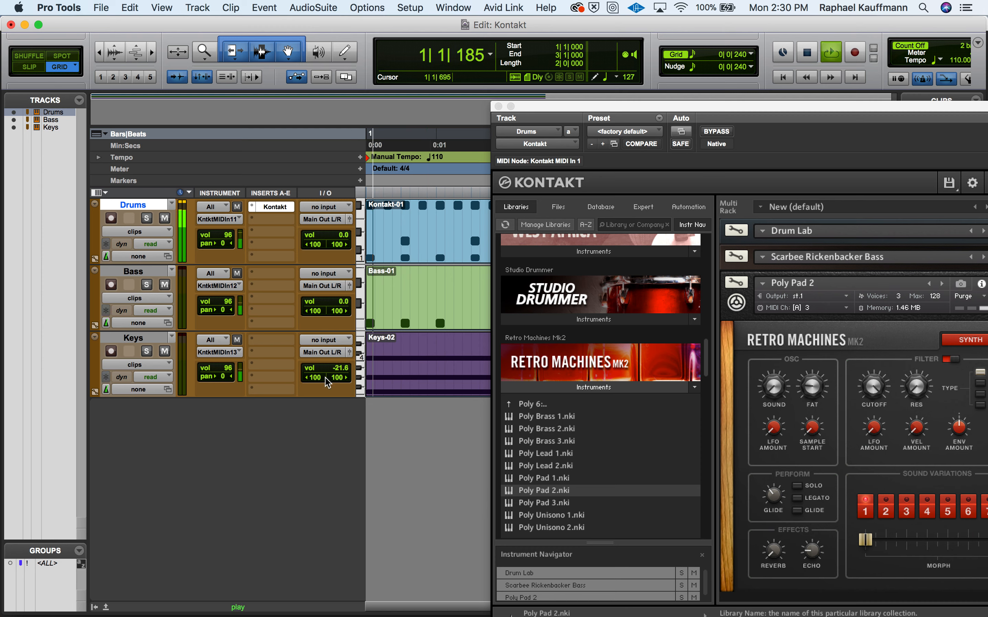
key("space")
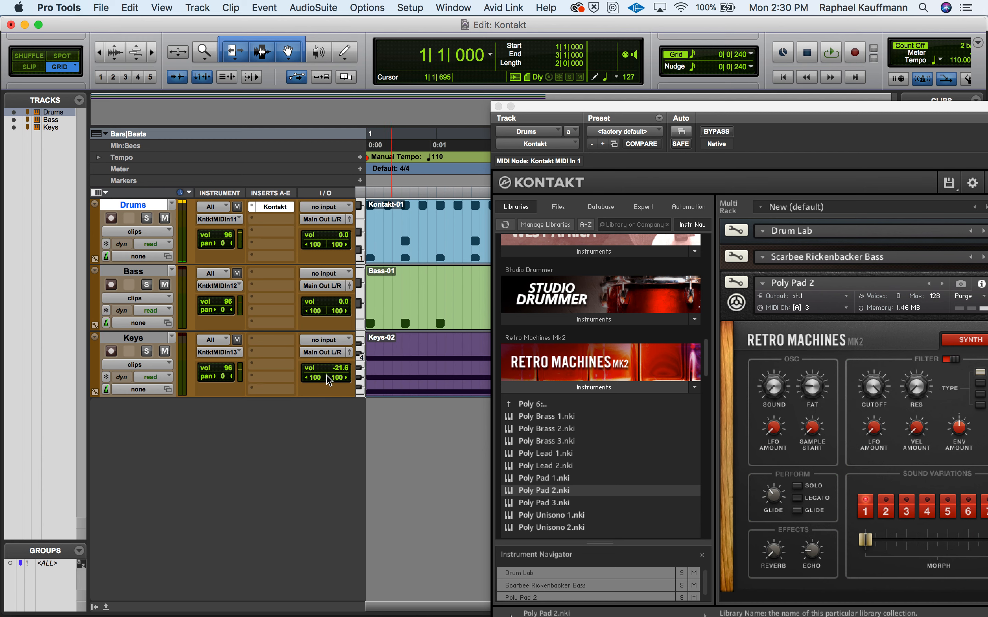
left_click_drag(332, 370, 332, 351)
- Expand the Scarbee Rickenbacker Bass and Drum Lab instruments in the Kontakt rack and close the plug-in window
left_click_drag(527, 108, 134, 97)
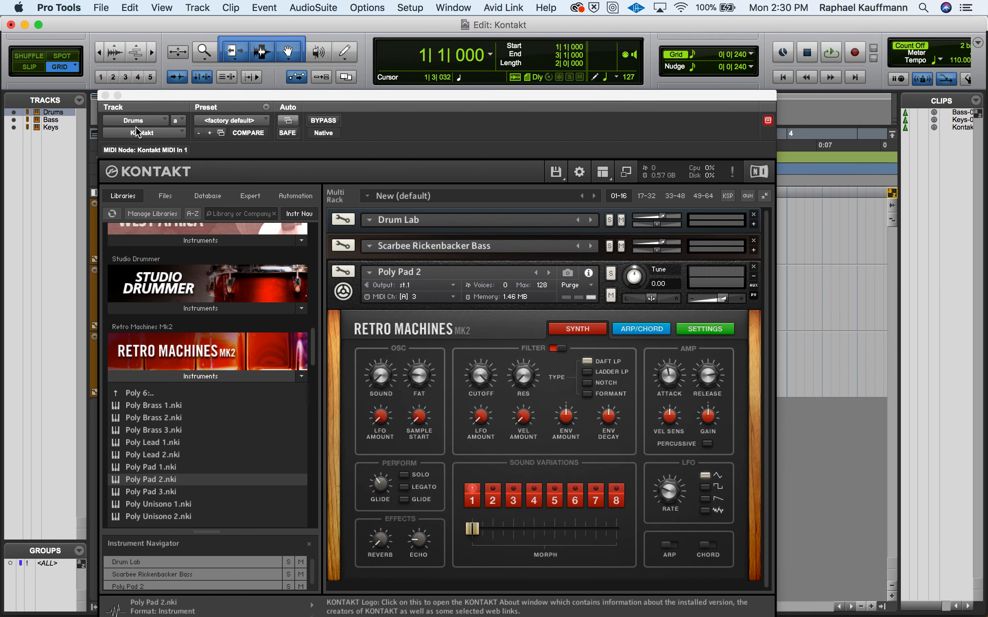
left_click(753, 250)
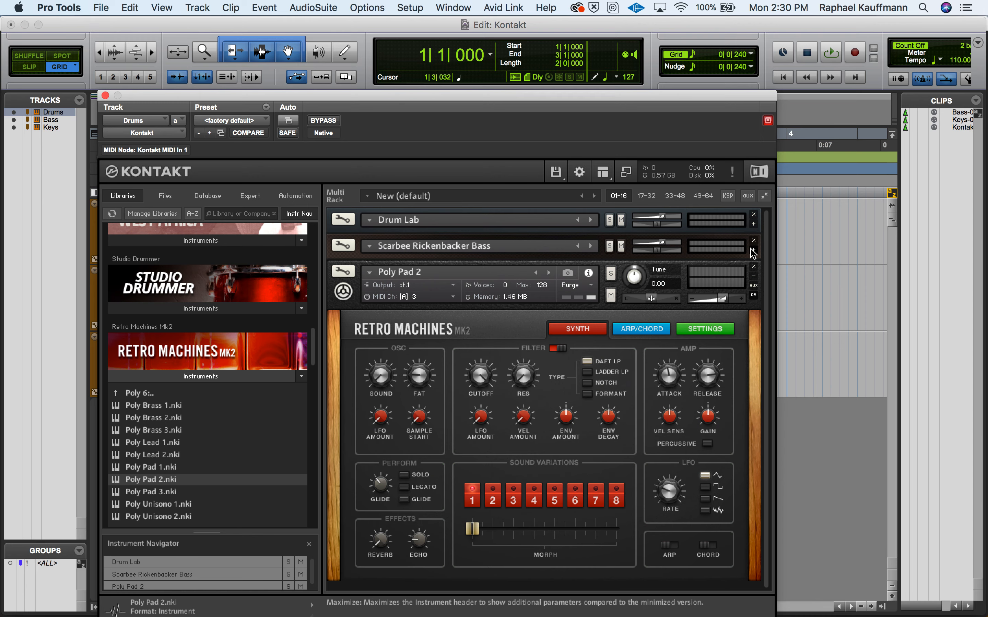
left_click(754, 224)
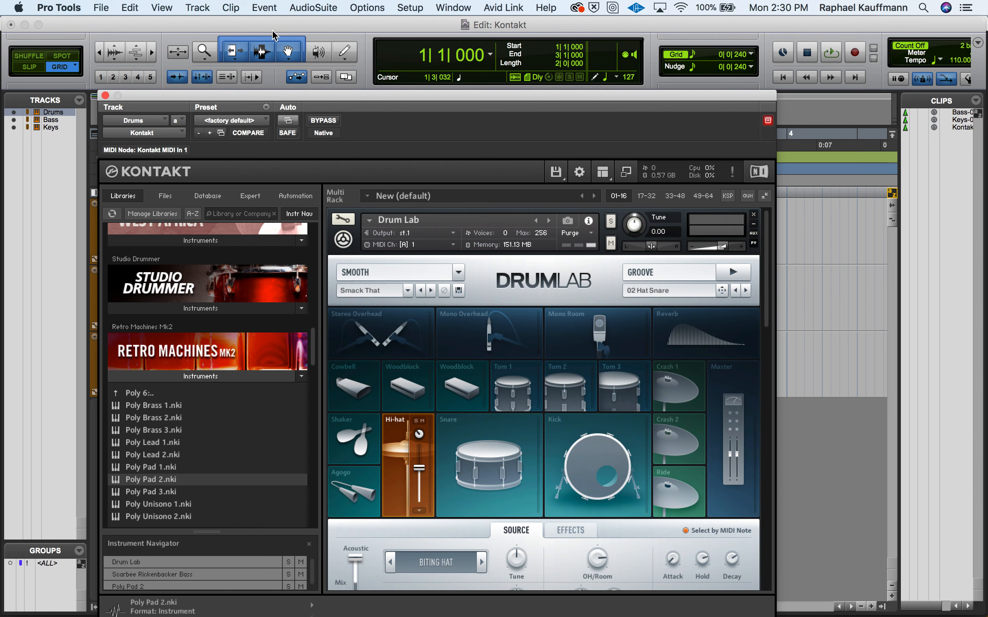
left_click(105, 95)
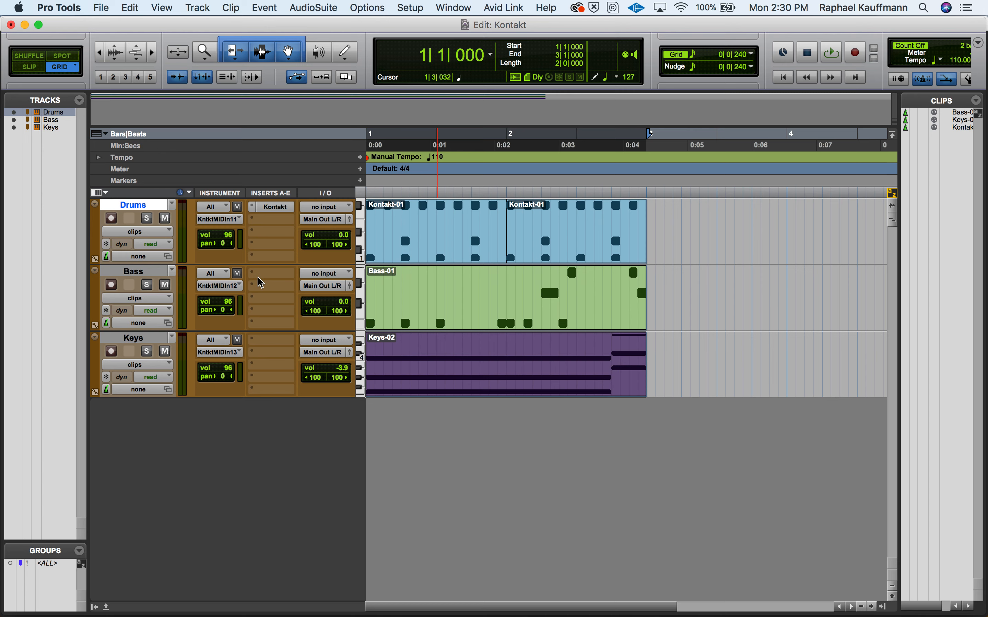
- Reopen the Drums track's Kontakt and set the Scarbee Rickenbacker Bass instrument's output to st.2
left_click(274, 207)
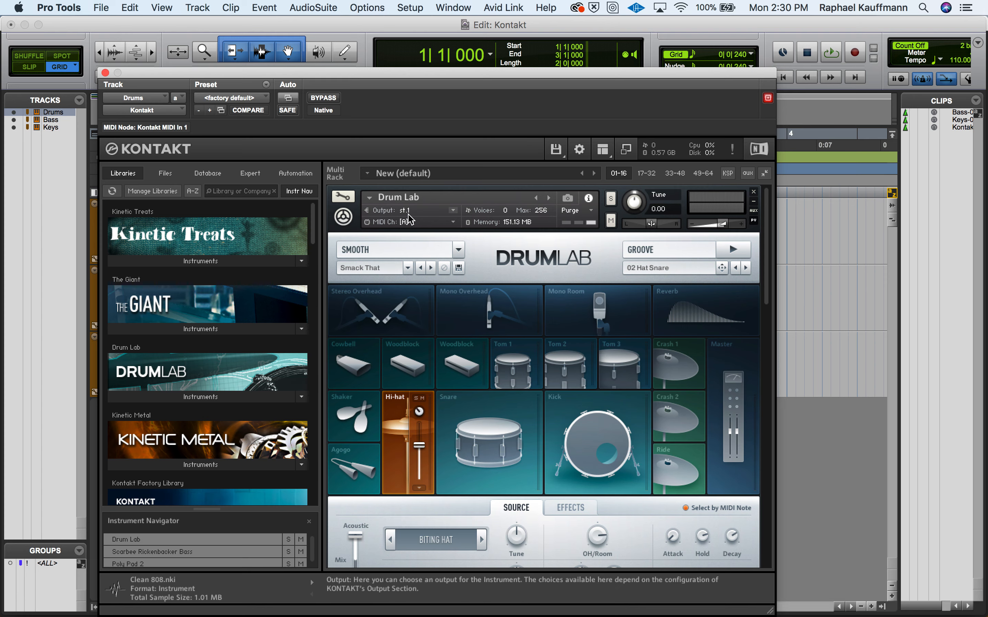
scroll(423, 321, "down", 10)
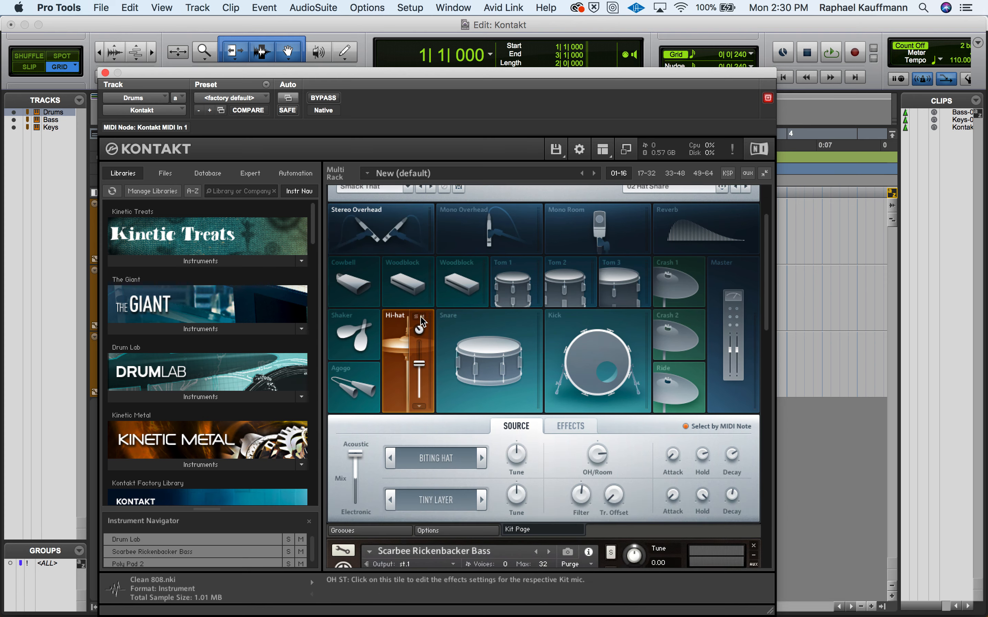
scroll(423, 321, "down", 4)
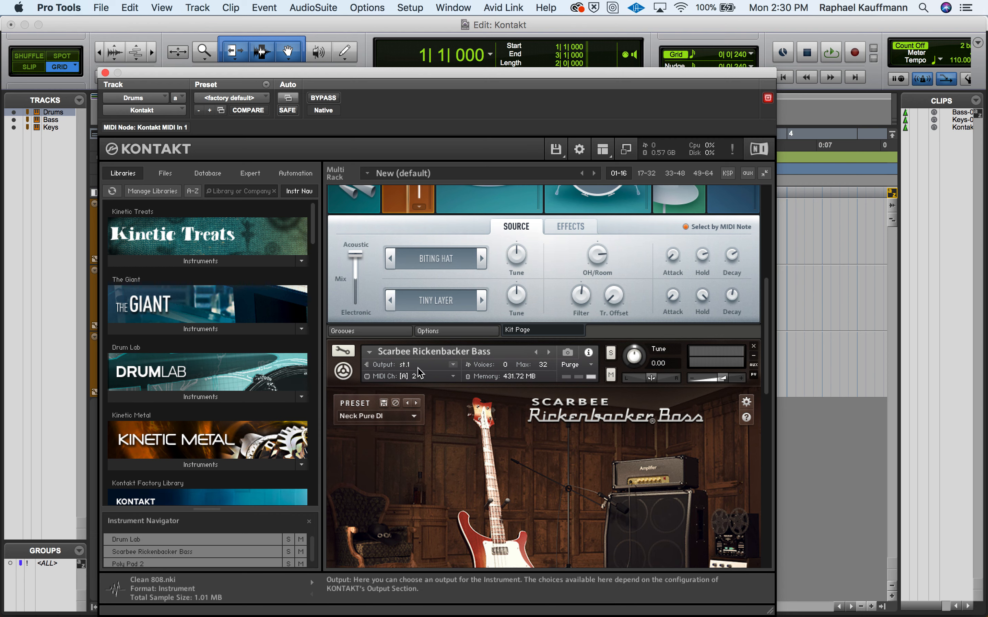
left_click(410, 368)
left_click(435, 408)
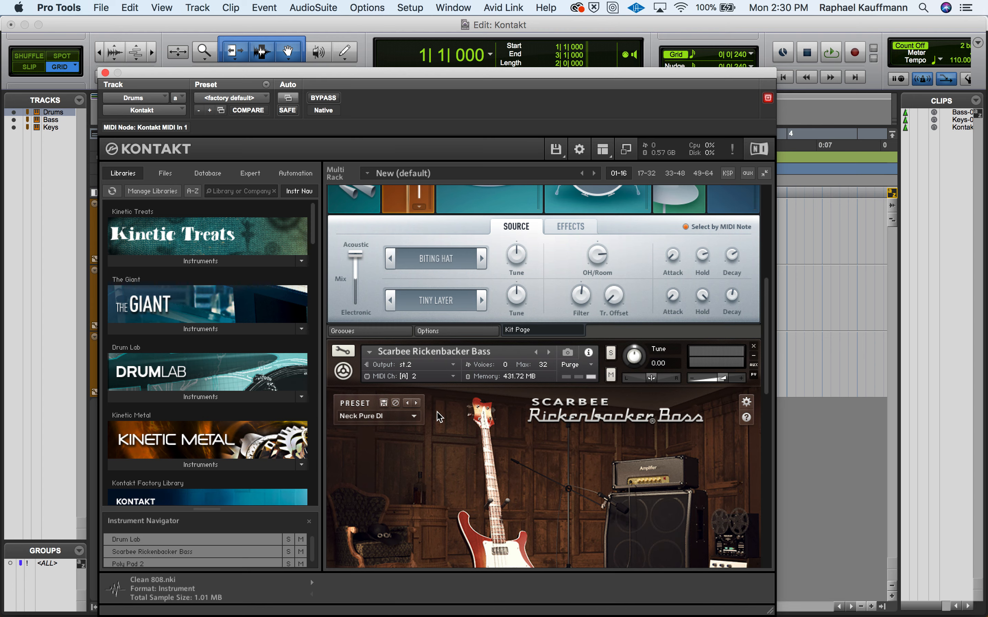
- Set the Poly Pad 2 instrument's output to st.3 and close the Kontakt window
scroll(439, 408, "down", 10)
scroll(438, 416, "down", 10)
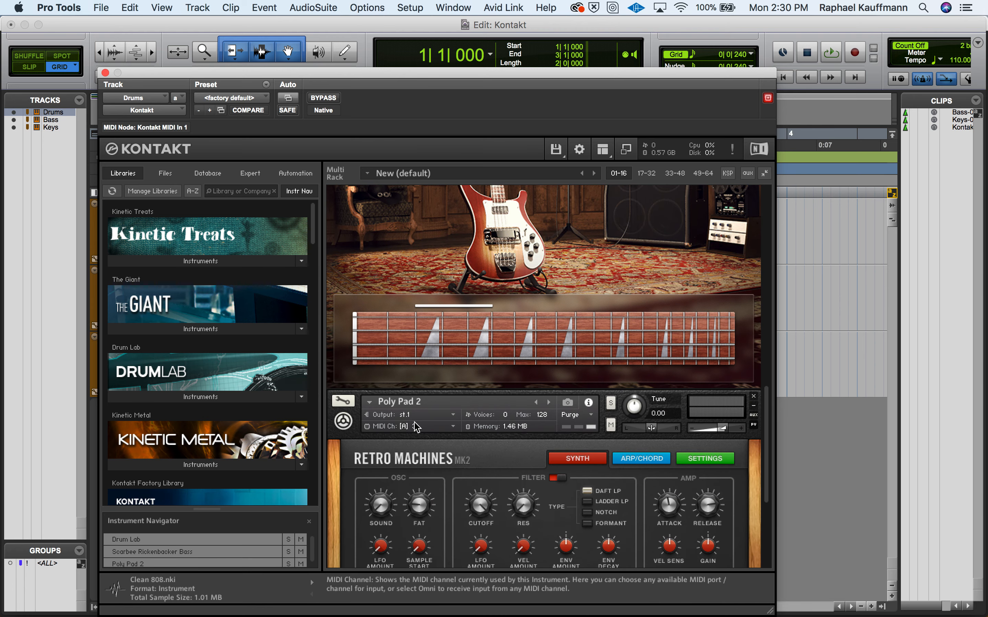
left_click(420, 414)
left_click(421, 470)
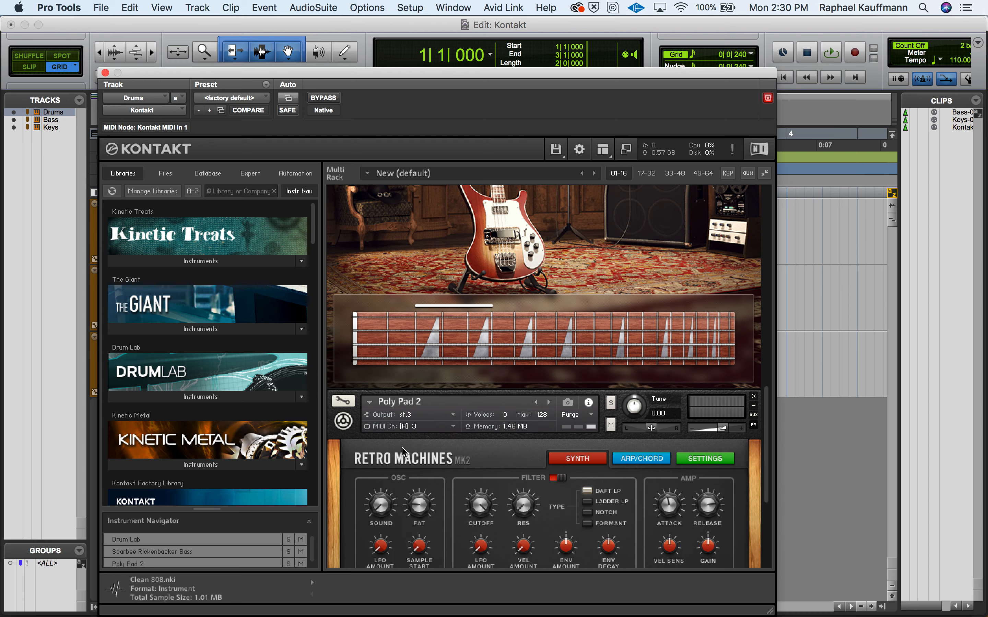
left_click(105, 72)
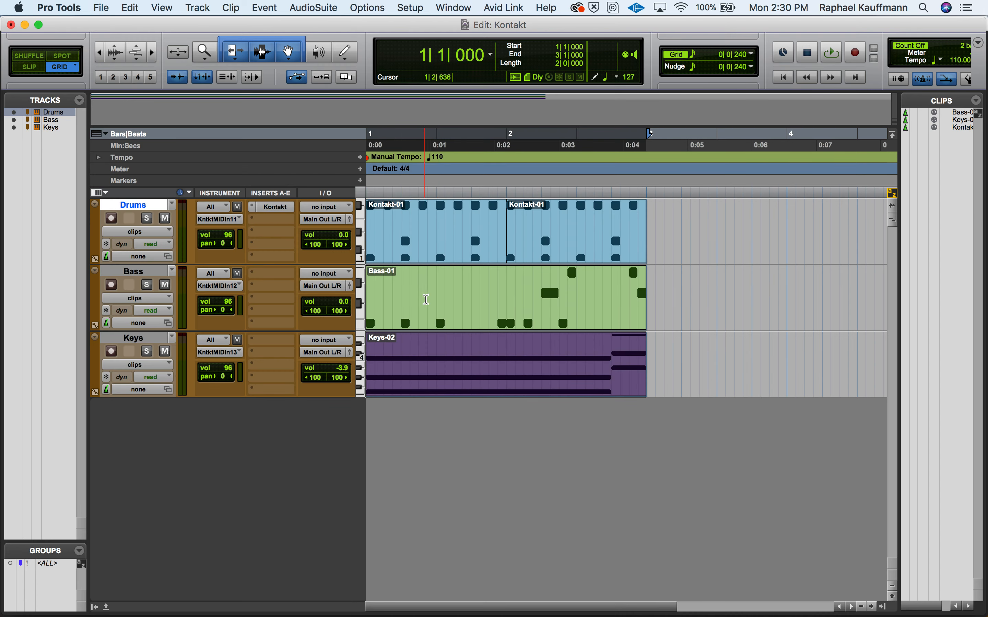
- Play back the session briefly and set the Bass track's audio input to the plug-in output Kontakt st.2
key("space")
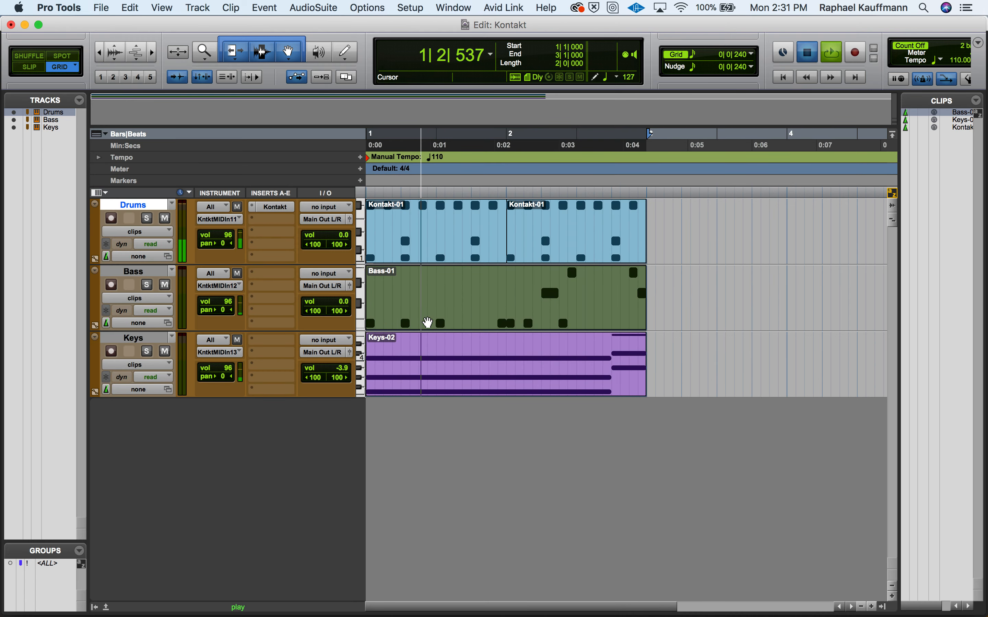
key("space")
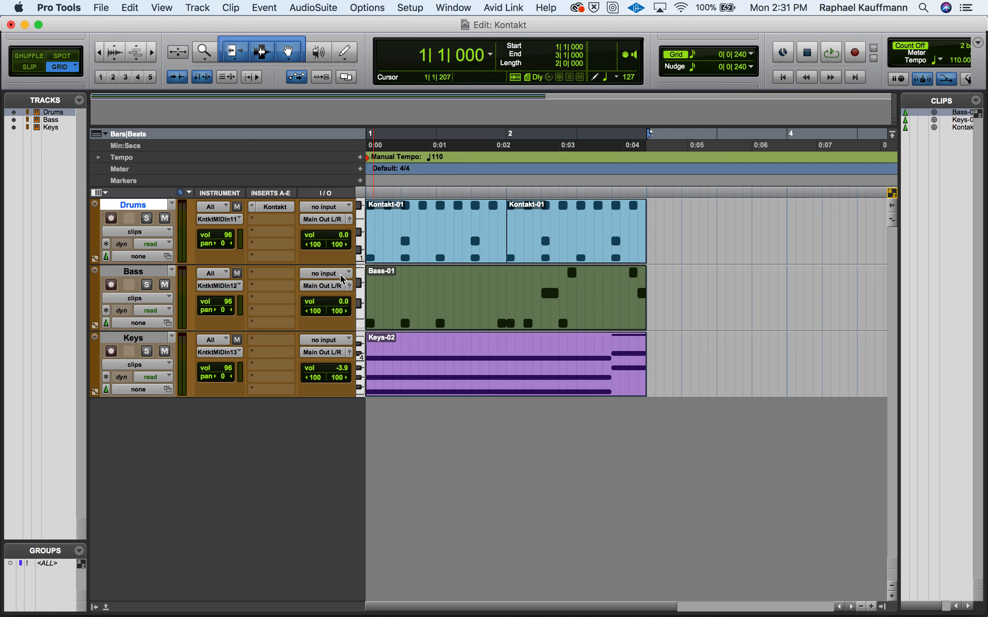
left_click(330, 278)
mouse_move(336, 306)
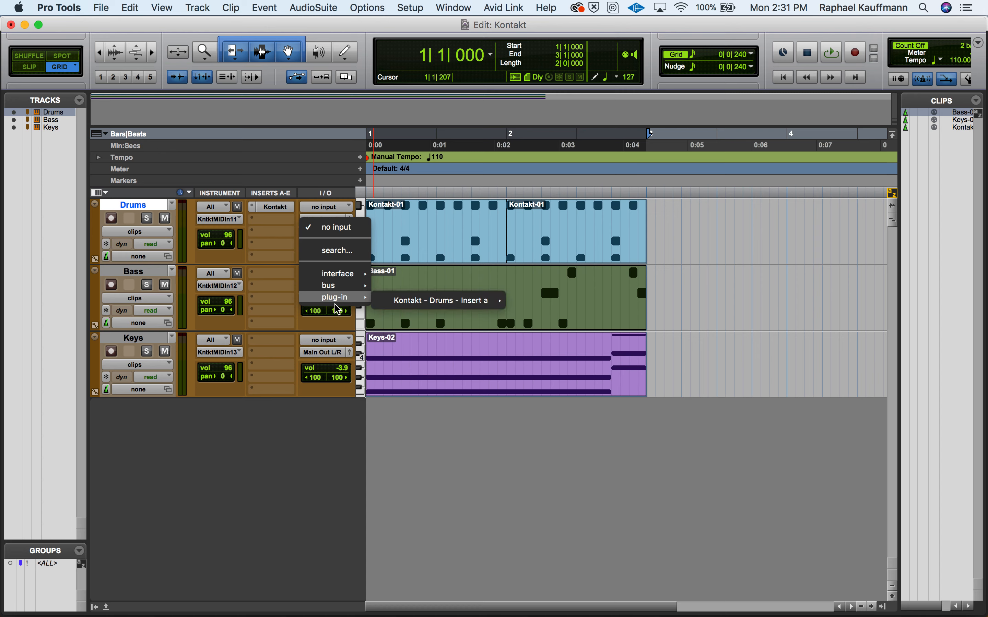
mouse_move(386, 306)
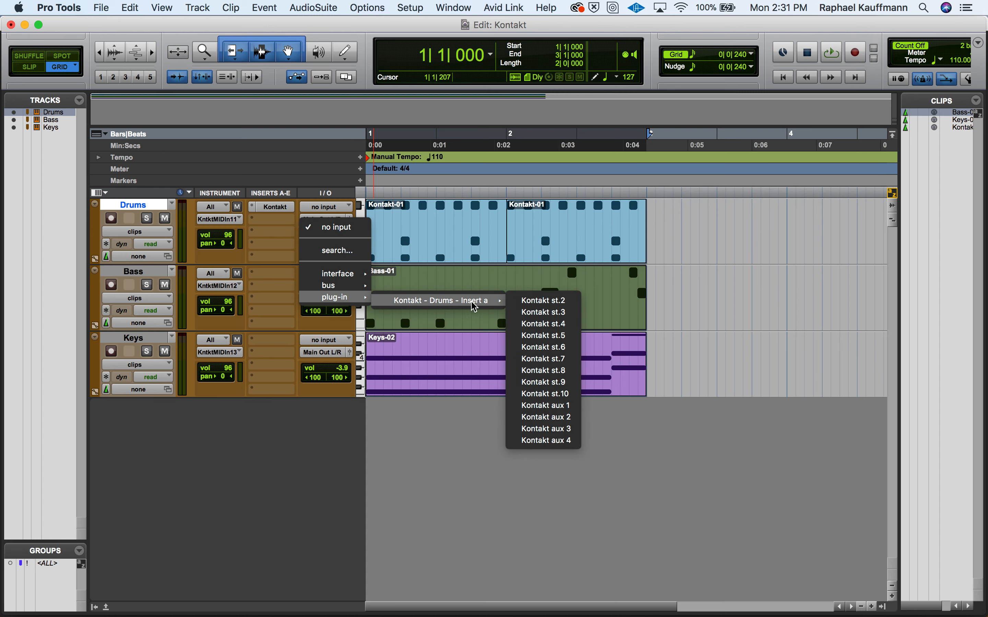
left_click(538, 302)
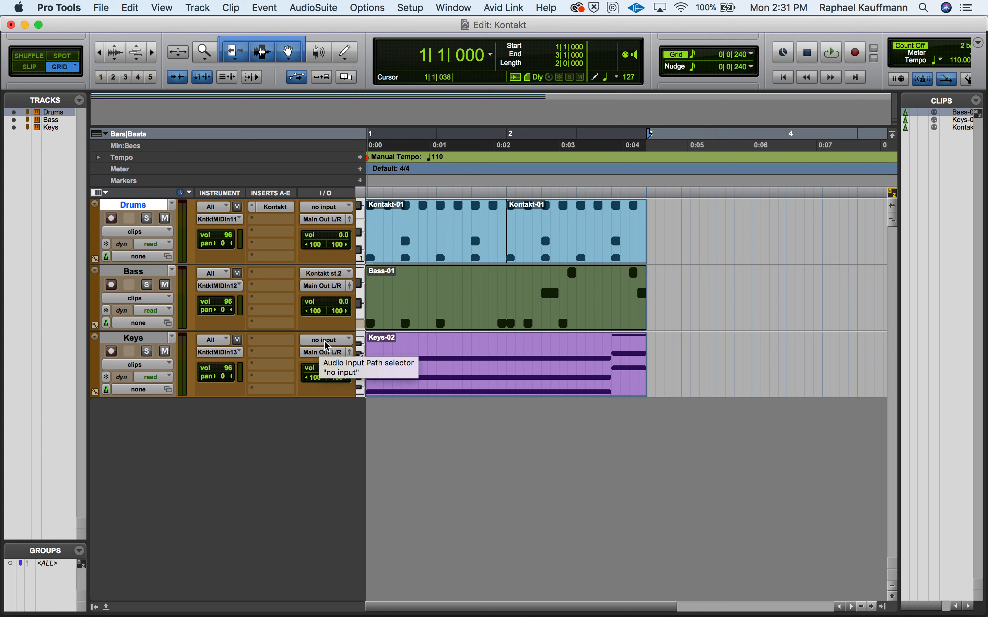
- Set the Keys track's audio input to the Kontakt - Drums - Insert a plug-in output Kontakt st.3
left_click(327, 343)
mouse_move(335, 364)
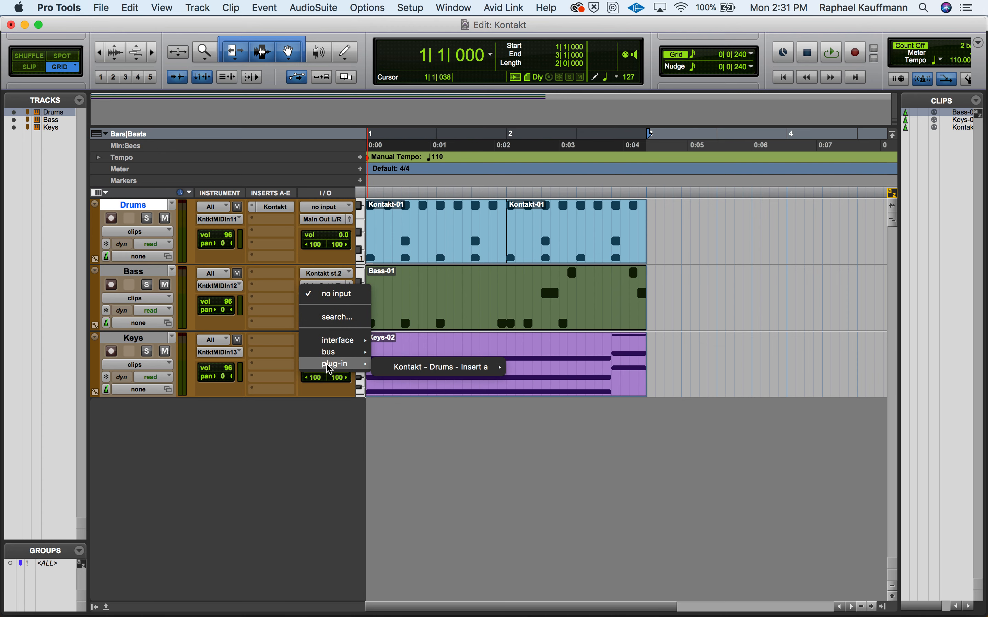
mouse_move(453, 367)
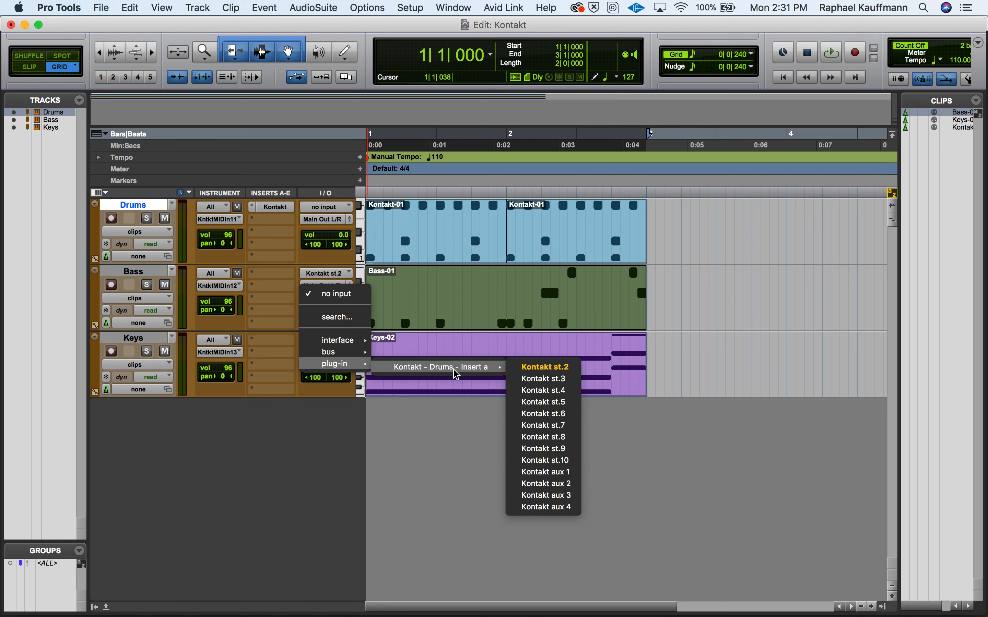
left_click(529, 379)
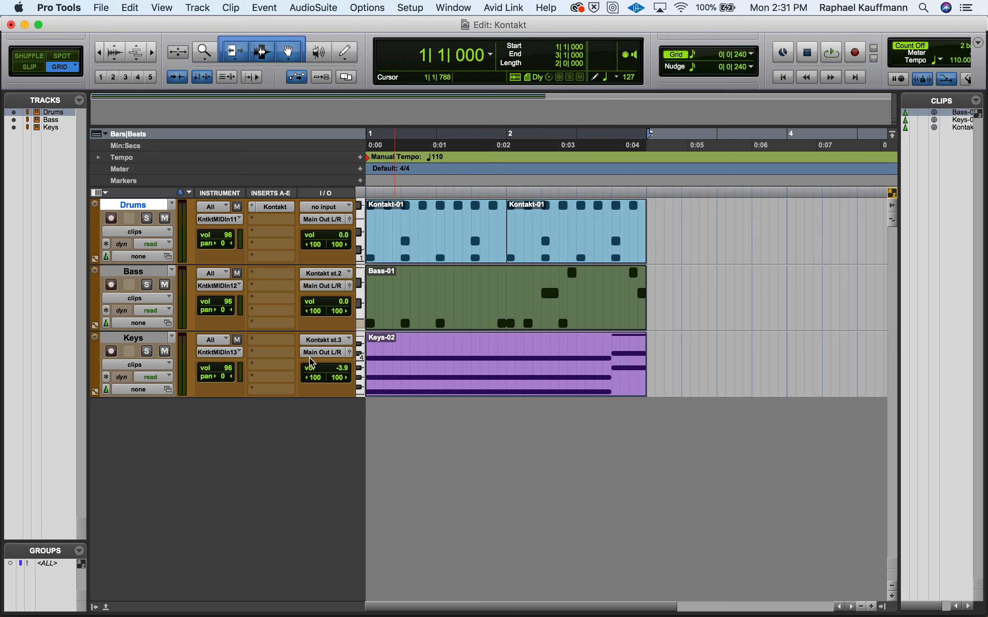
- Play back the session while lowering the Keys track's volume to -14.5
key("space")
left_click_drag(333, 369, 333, 384)
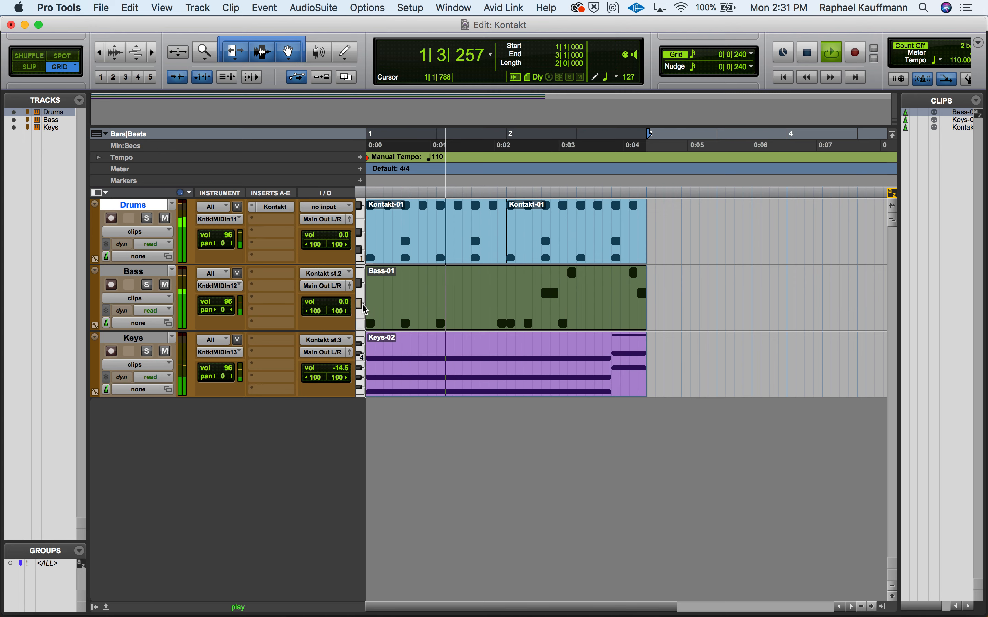
key("space")
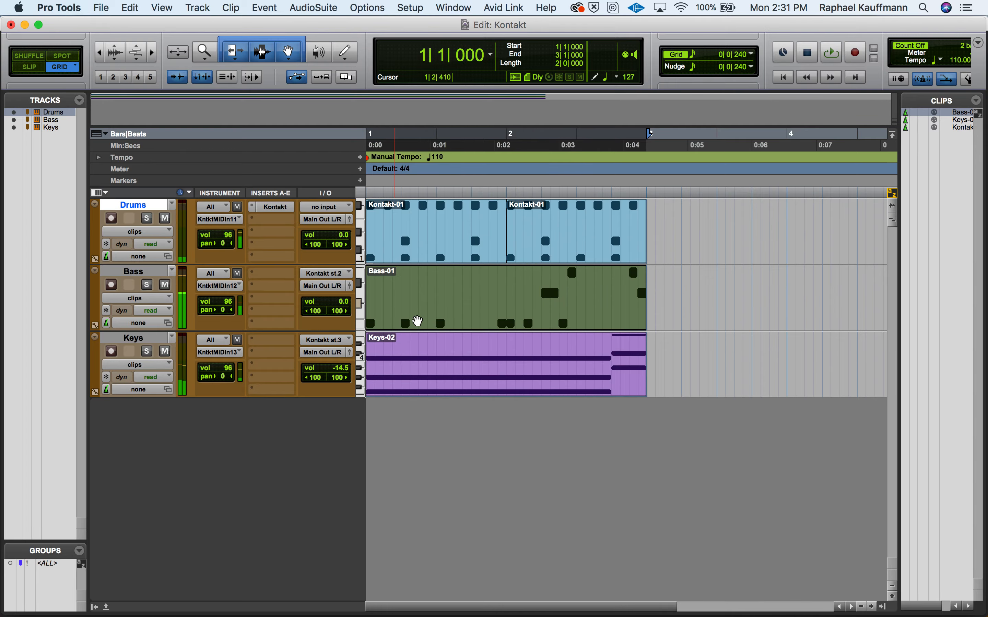
- Transpose all notes of the Bass clip up one octave, starting at E2, in the MIDI Editor and play back the result
double_click(417, 321)
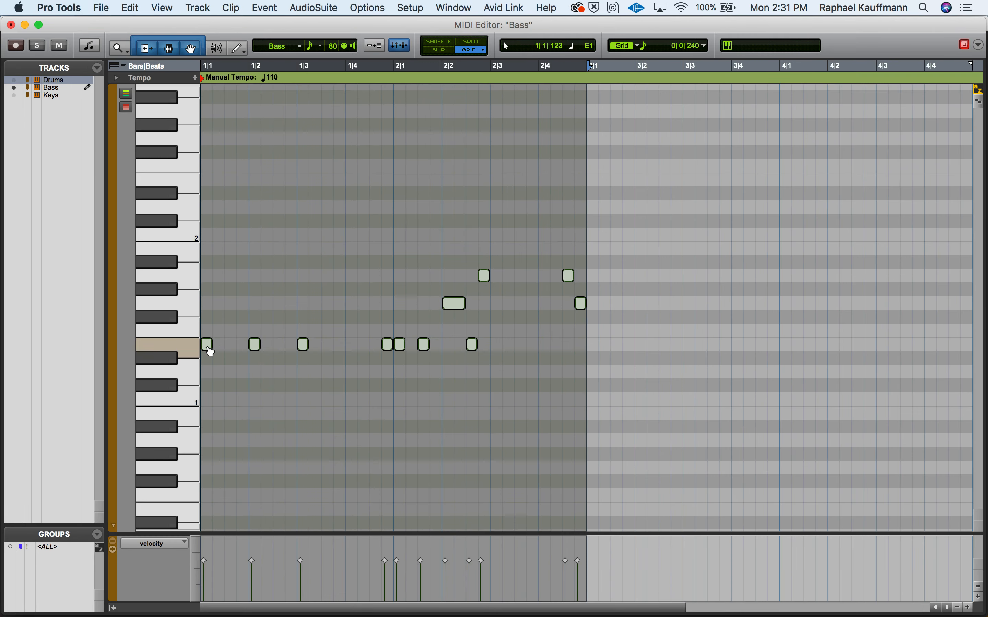
left_click_drag(210, 352, 206, 188)
key("space")
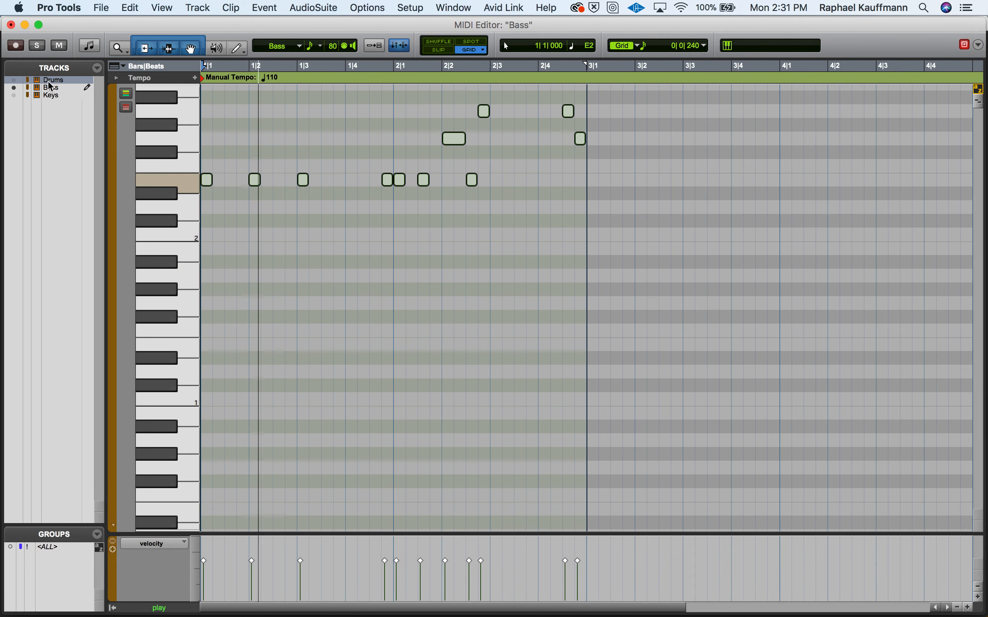
left_click(11, 25)
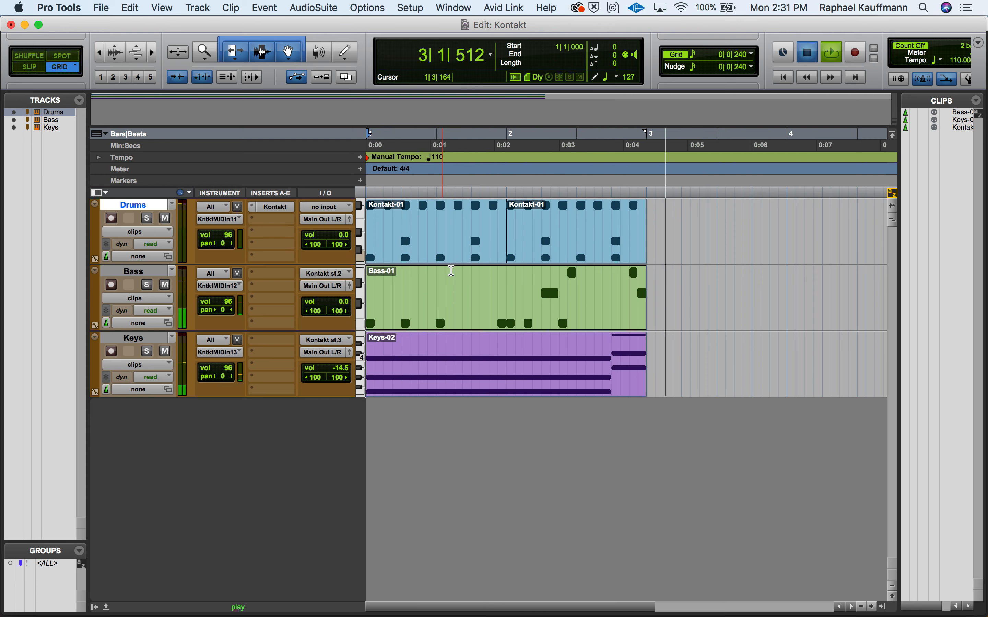
key("space")
- Reopen the Bass clip in the MIDI Editor and play it back to check the transposed notes
left_click(426, 316)
double_click(425, 316)
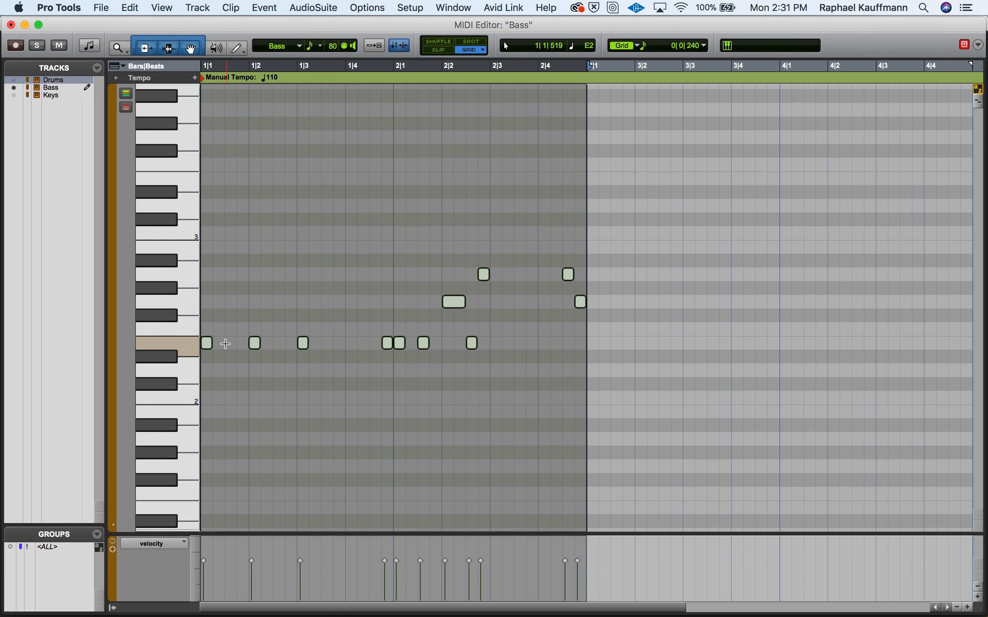
key("space")
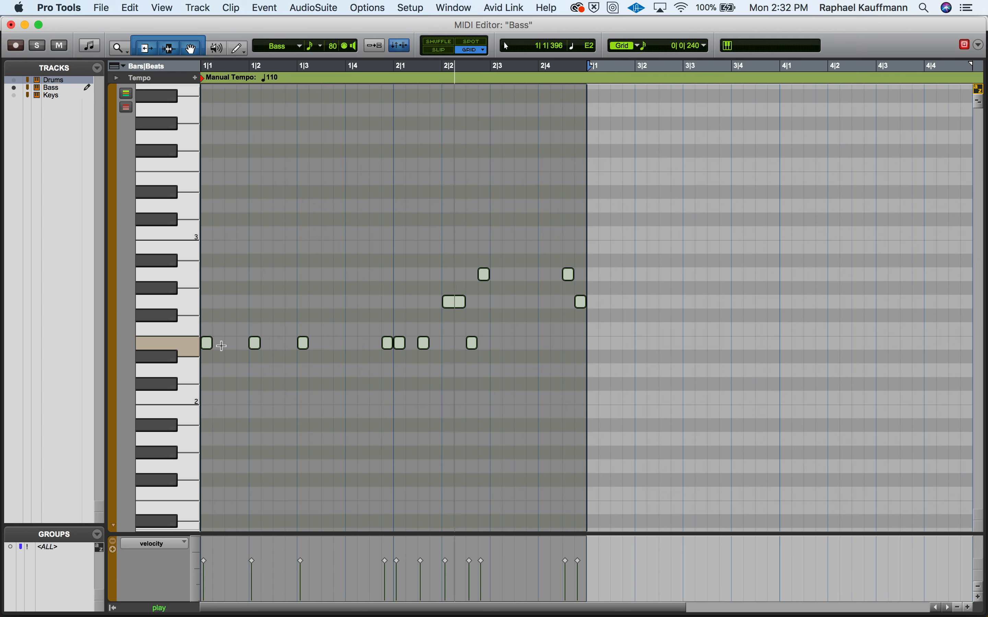
- Stop playback and close the Bass clip's MIDI Editor, and select the Keys clip in the Edit window
key("space")
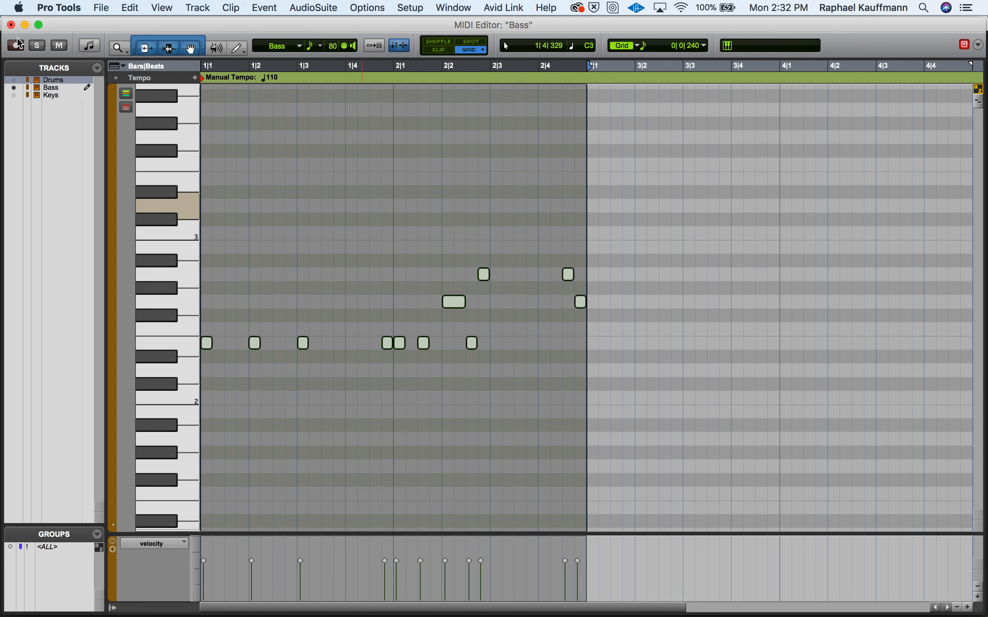
left_click(11, 24)
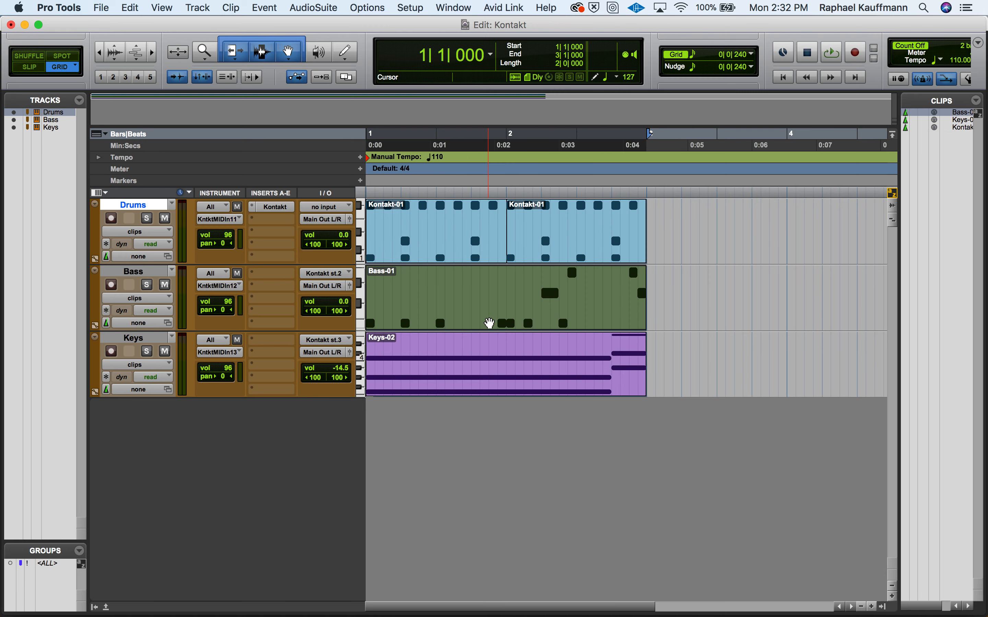
left_click(474, 382)
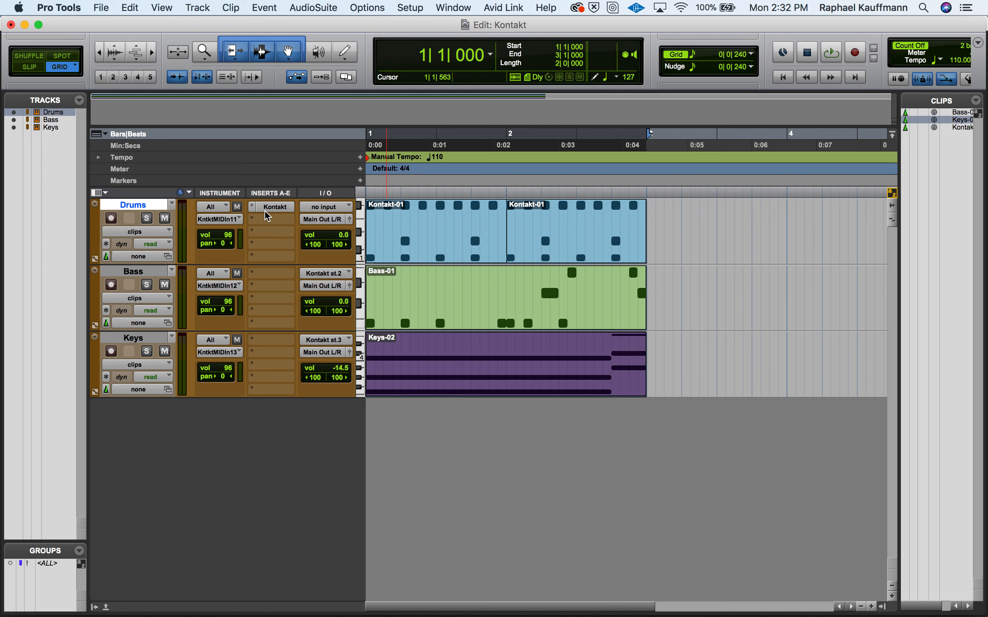
- Review the output and MIDI channel assignments of the Drum Lab and Scarbee Rickenbacker Bass instruments in the Drums track's Kontakt rack, and close the plug-in window
left_click(273, 208)
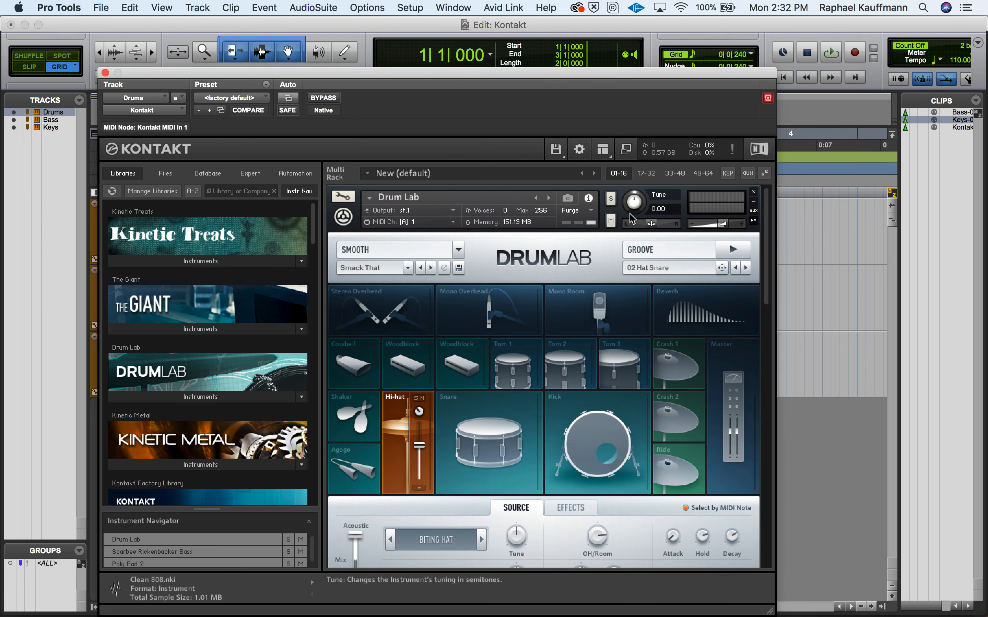
scroll(635, 456, "down", 2)
scroll(635, 457, "down", 10)
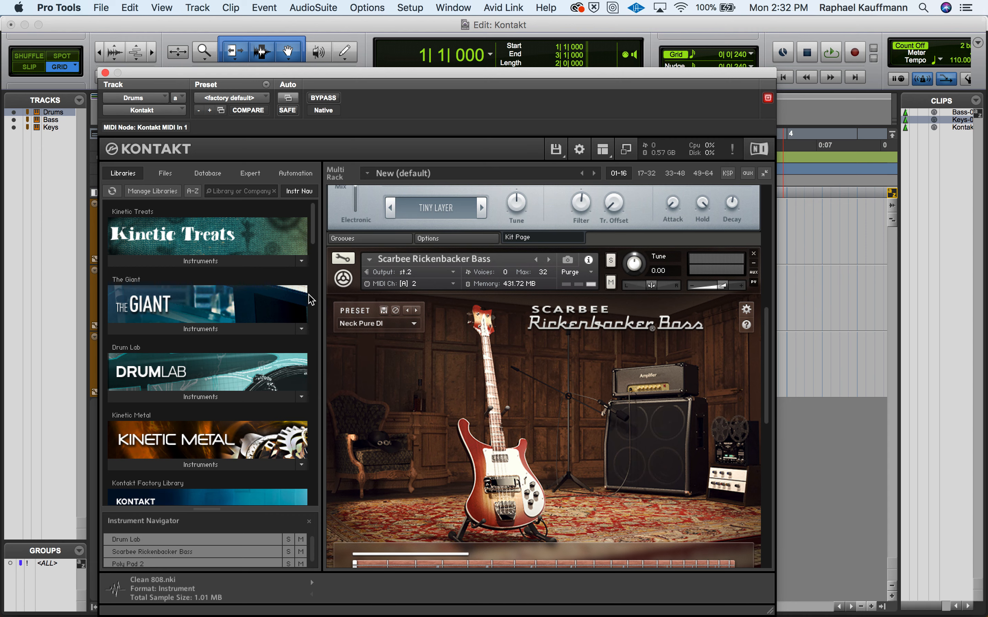
left_click(105, 73)
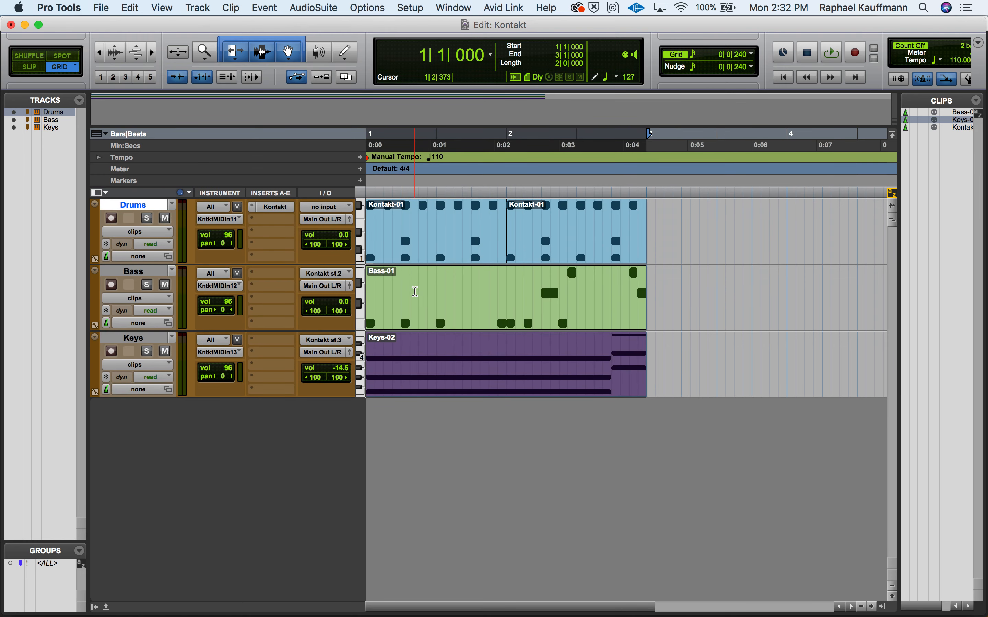
key("super+Tab")
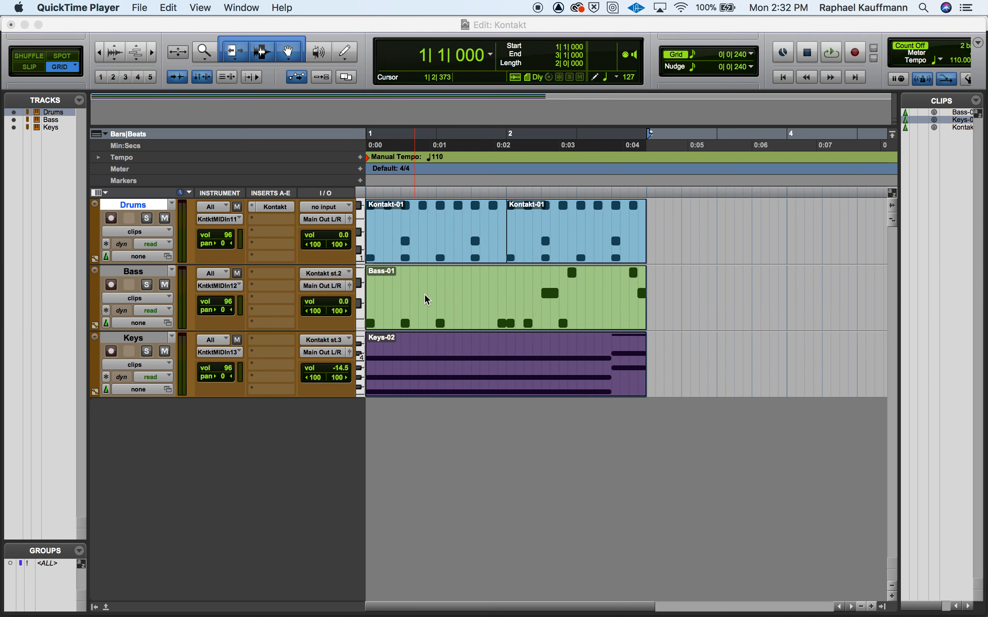
key("super+q")
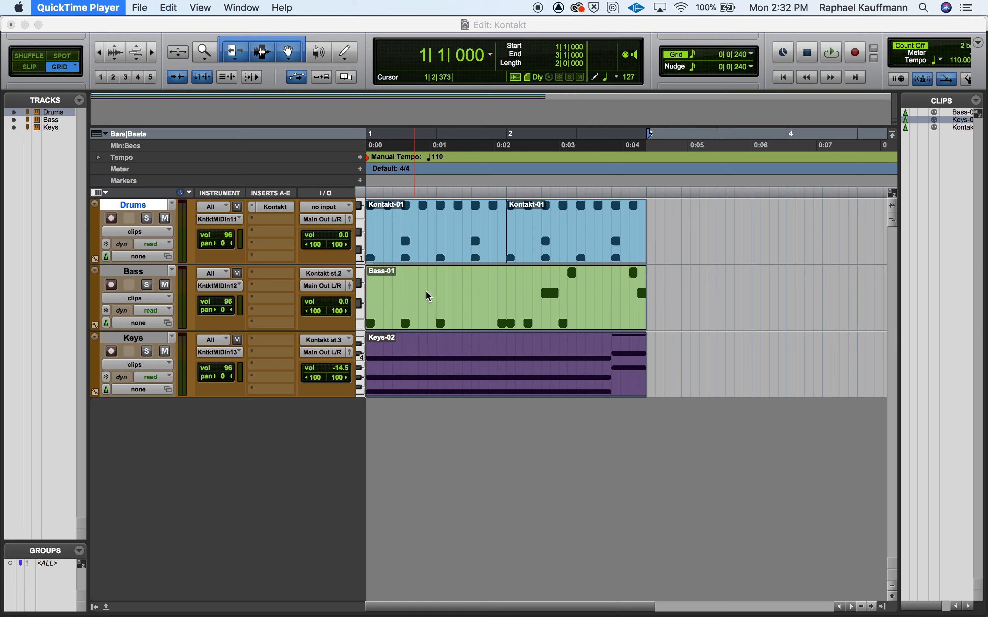